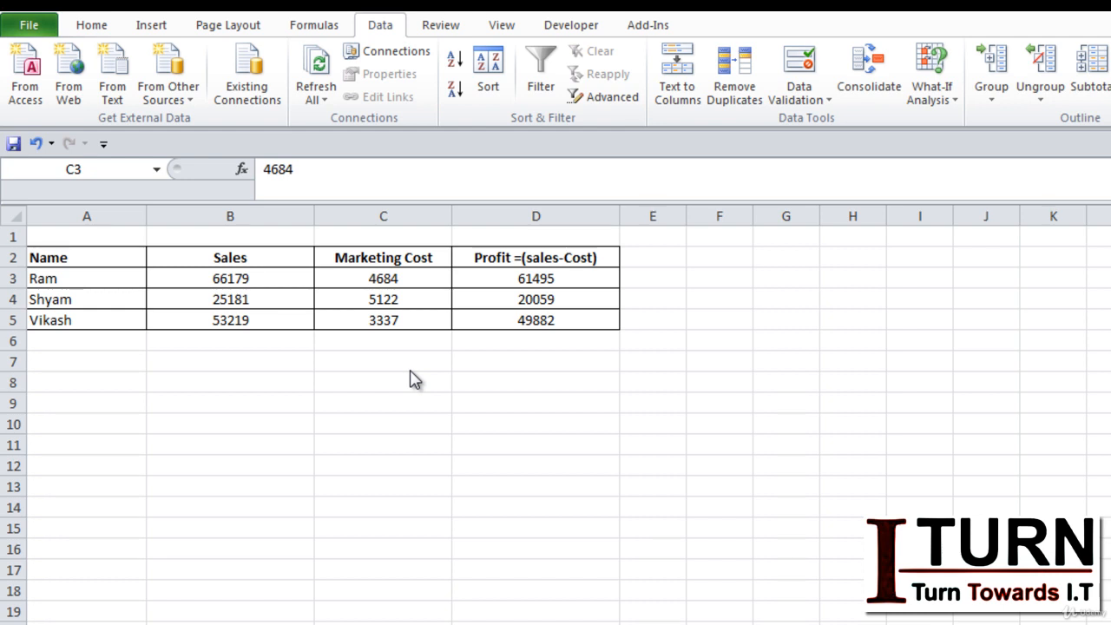
Start a new scenario named "high cost" with the marketing cost cells C3:C5 as its changing cells
{"action": "left_click", "coordinate": [394, 271]}
{"action": "left_click", "coordinate": [404, 283]}
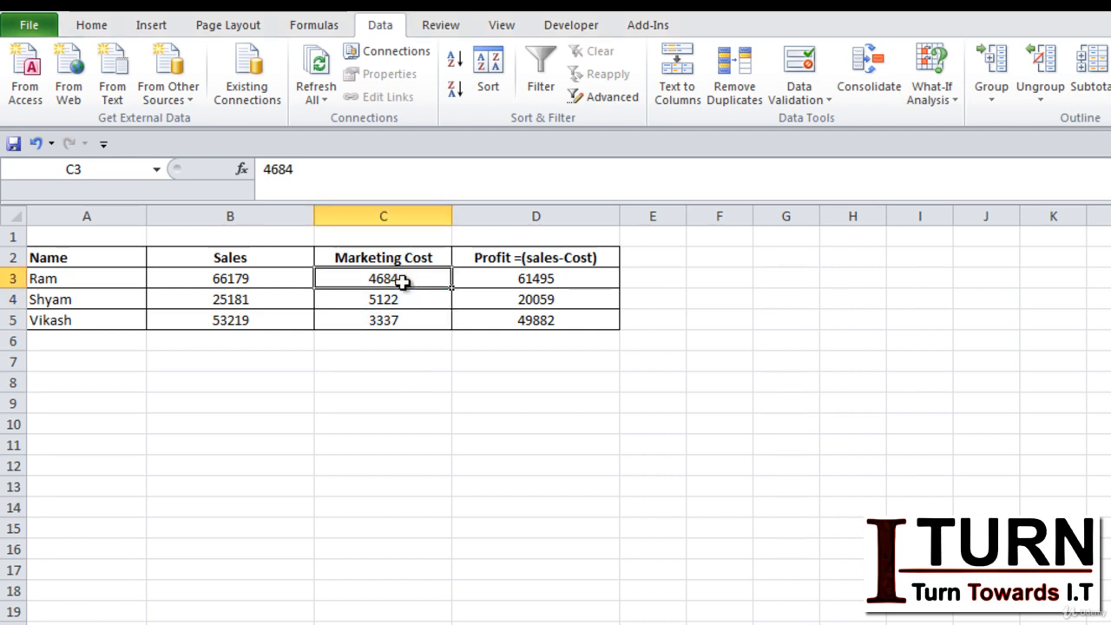
{"action": "left_click_drag", "start_coordinate": [404, 282], "coordinate": [403, 320]}
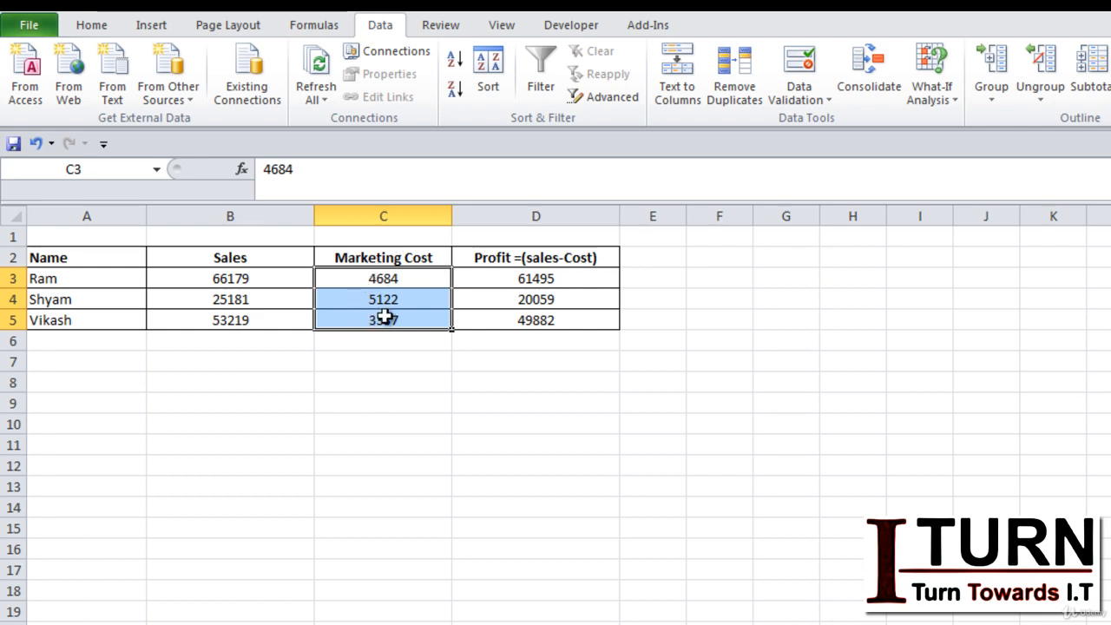
{"action": "left_click", "coordinate": [953, 106]}
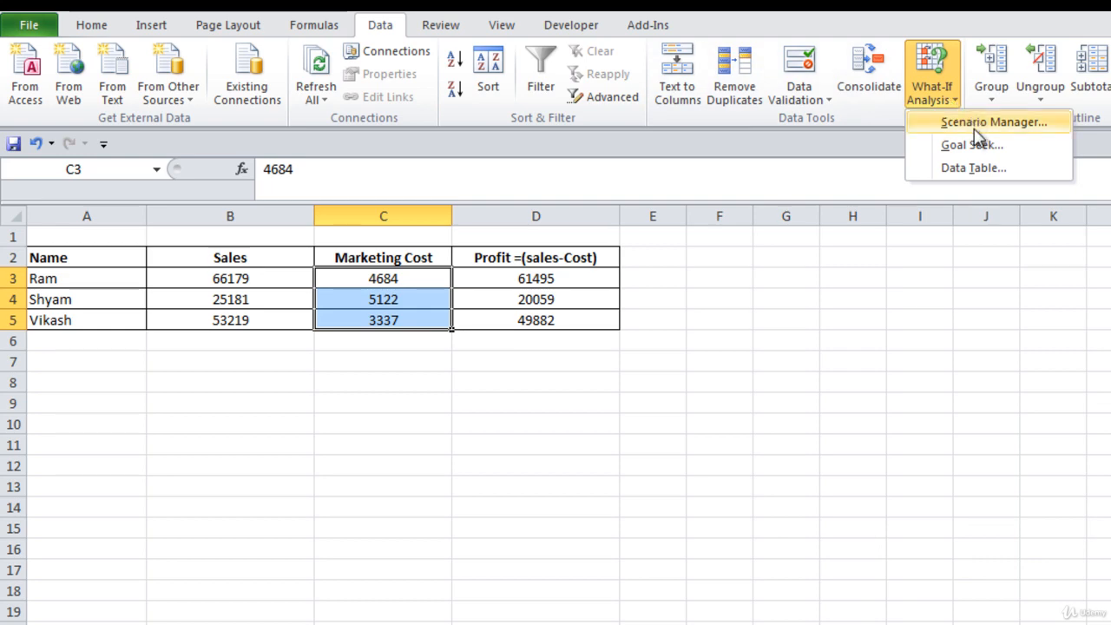
{"action": "left_click", "coordinate": [979, 122]}
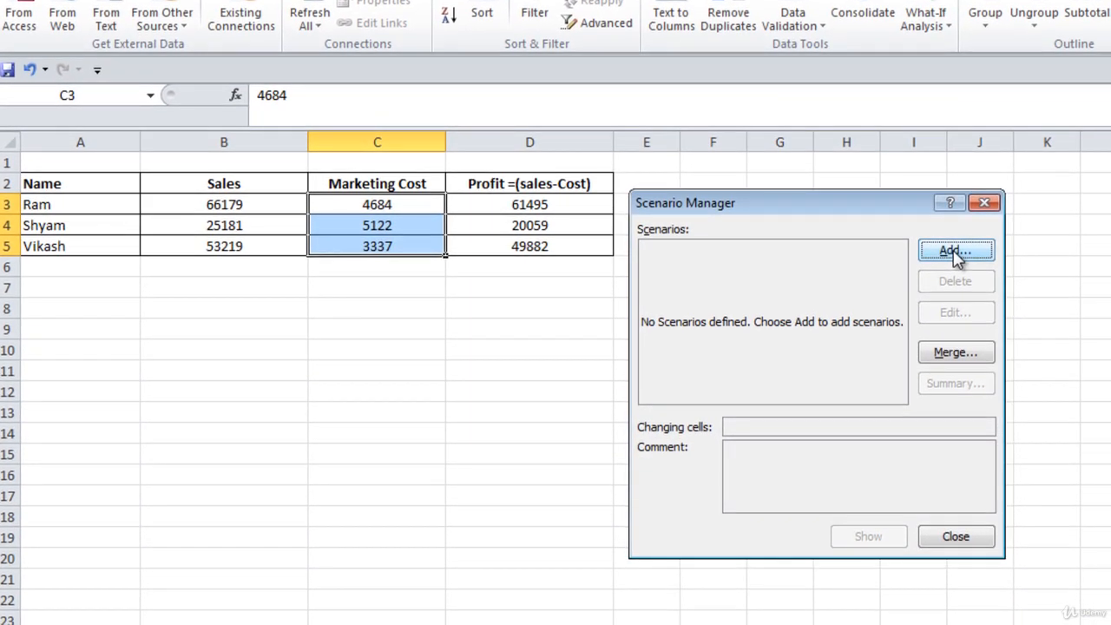
{"action": "left_click", "coordinate": [955, 252]}
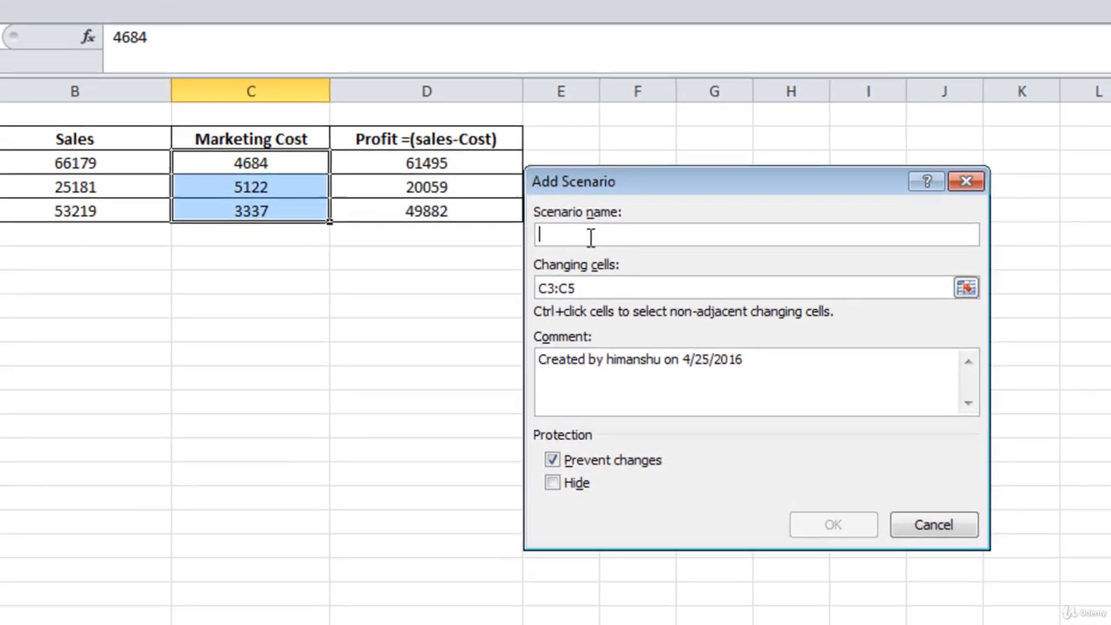
{"action": "type", "text": "hi"}
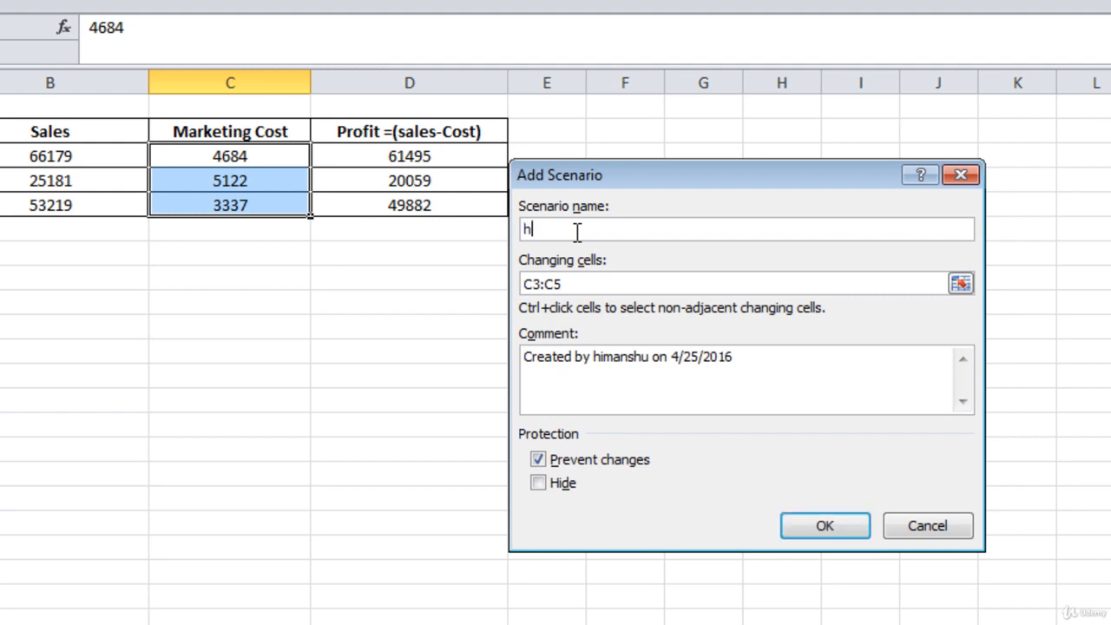
{"action": "type", "text": "gh cost"}
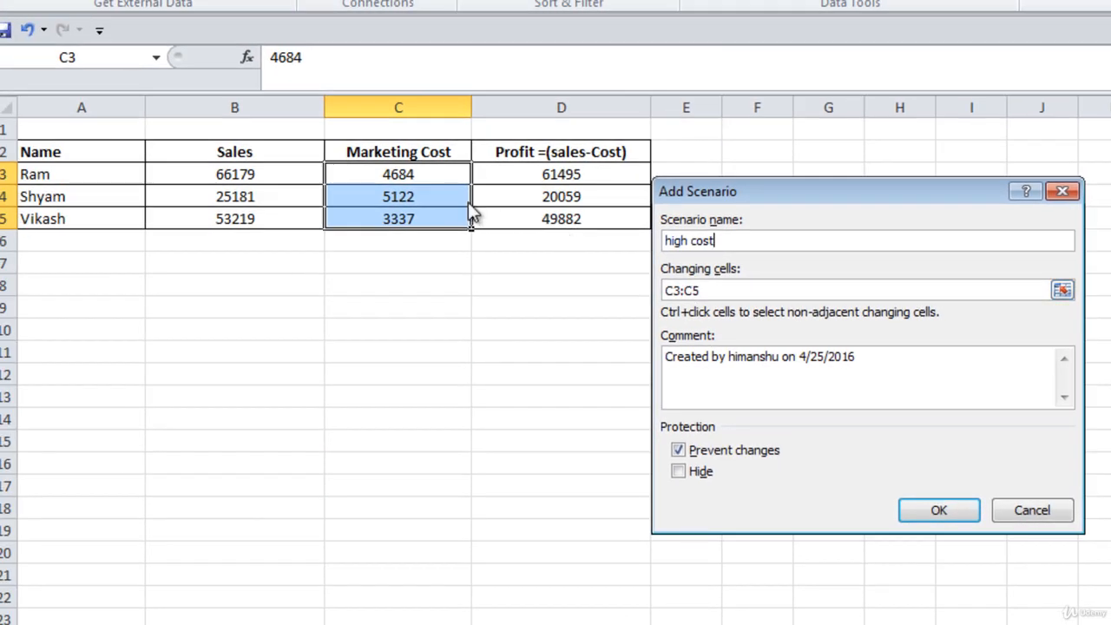
{"action": "left_click", "coordinate": [938, 513]}
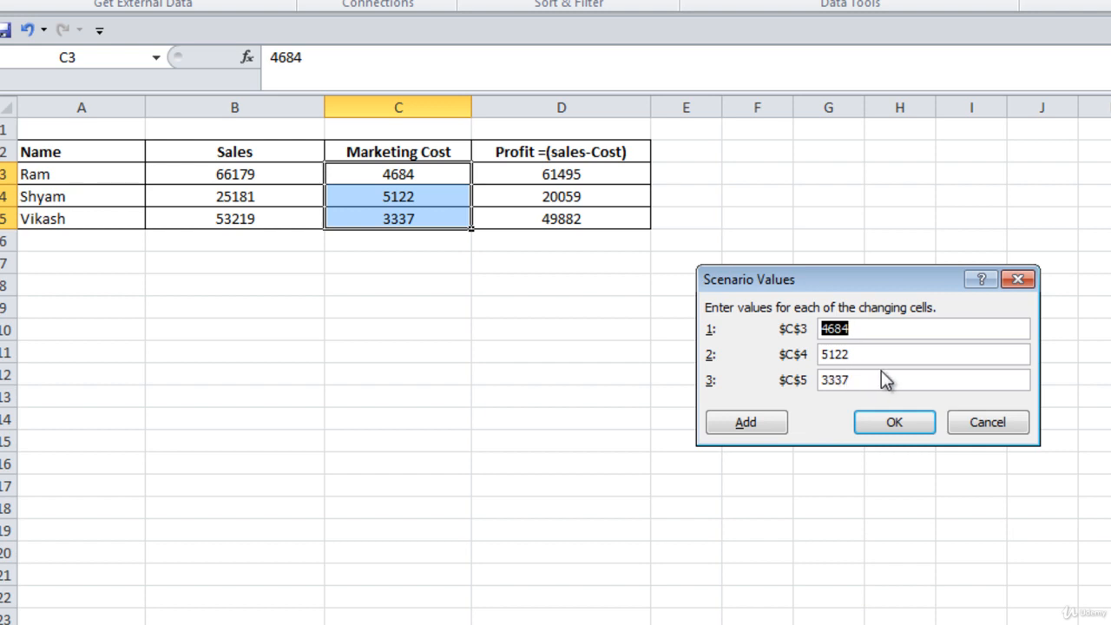
Set the high cost scenario's values to 6800 for C3, 7000 for C4 and 5500 for C5
{"action": "type", "text": "6800"}
{"action": "key", "text": "Tab"}
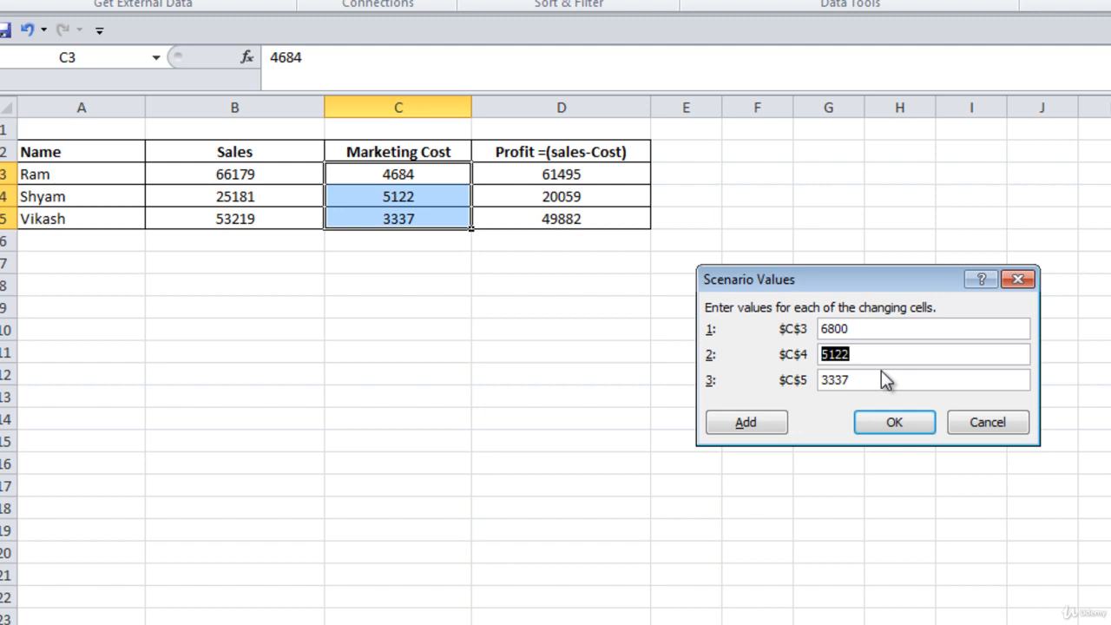
{"action": "type", "text": "7000"}
{"action": "key", "text": "Tab"}
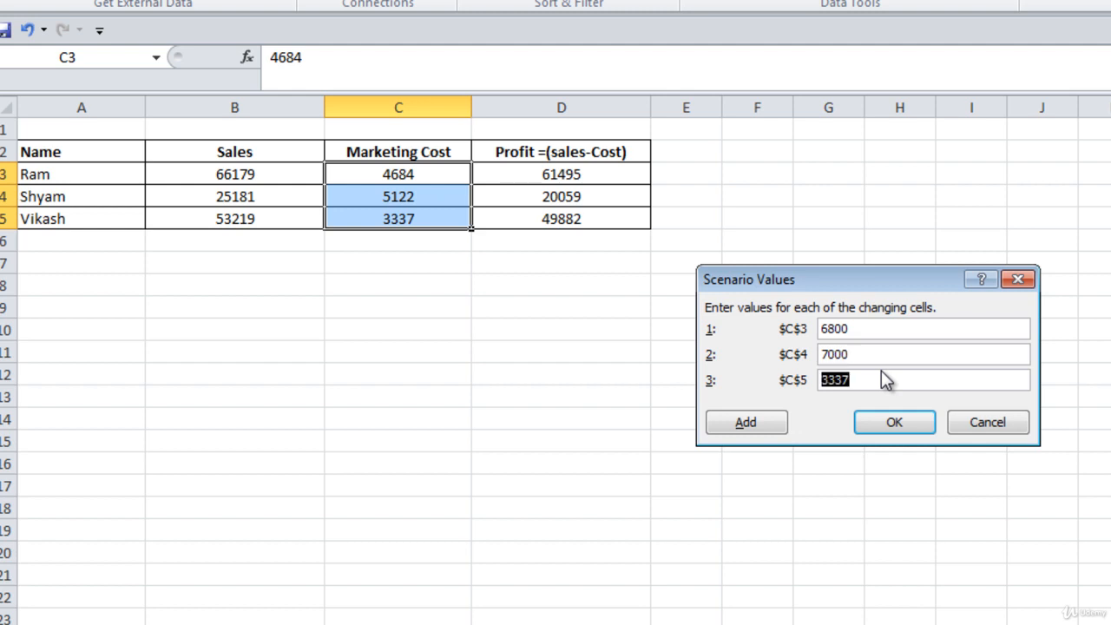
{"action": "type", "text": "5500"}
{"action": "left_click", "coordinate": [893, 423]}
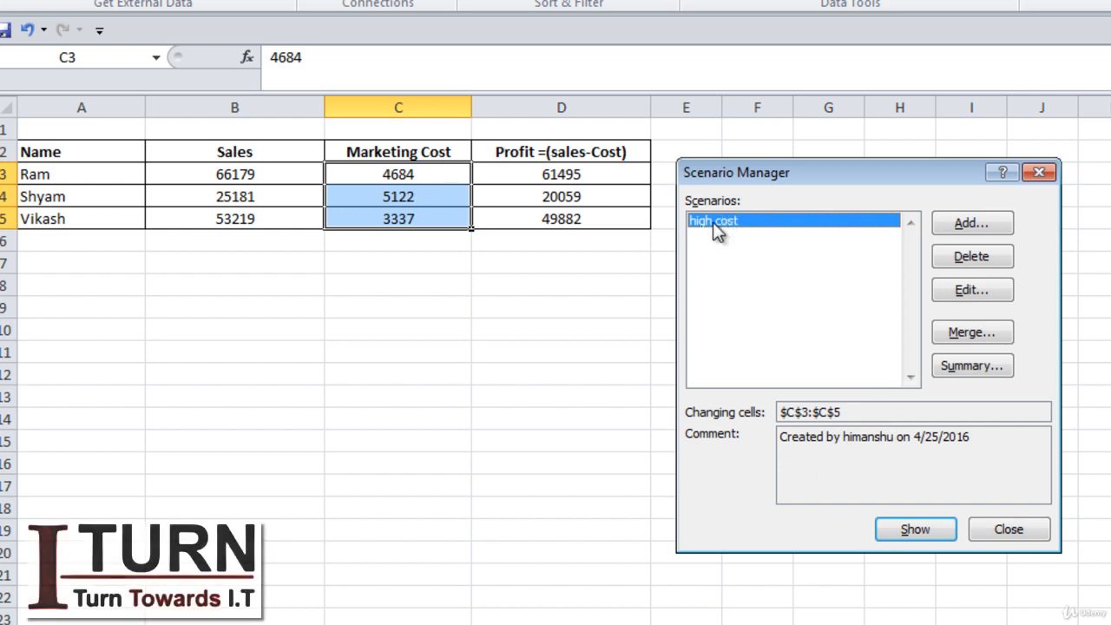
Add a scenario named "low cost" for C3:C5 with the values 3500, 4000 and 2500
{"action": "left_click", "coordinate": [969, 221]}
{"action": "type", "text": "lo"}
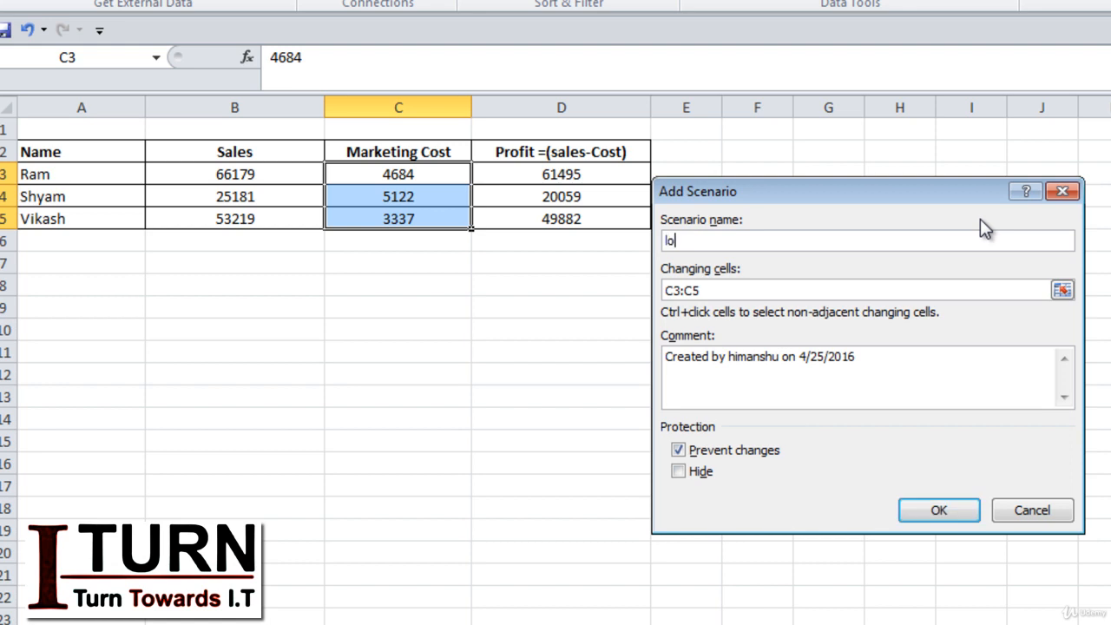
{"action": "type", "text": "w cost"}
{"action": "key", "text": "Return"}
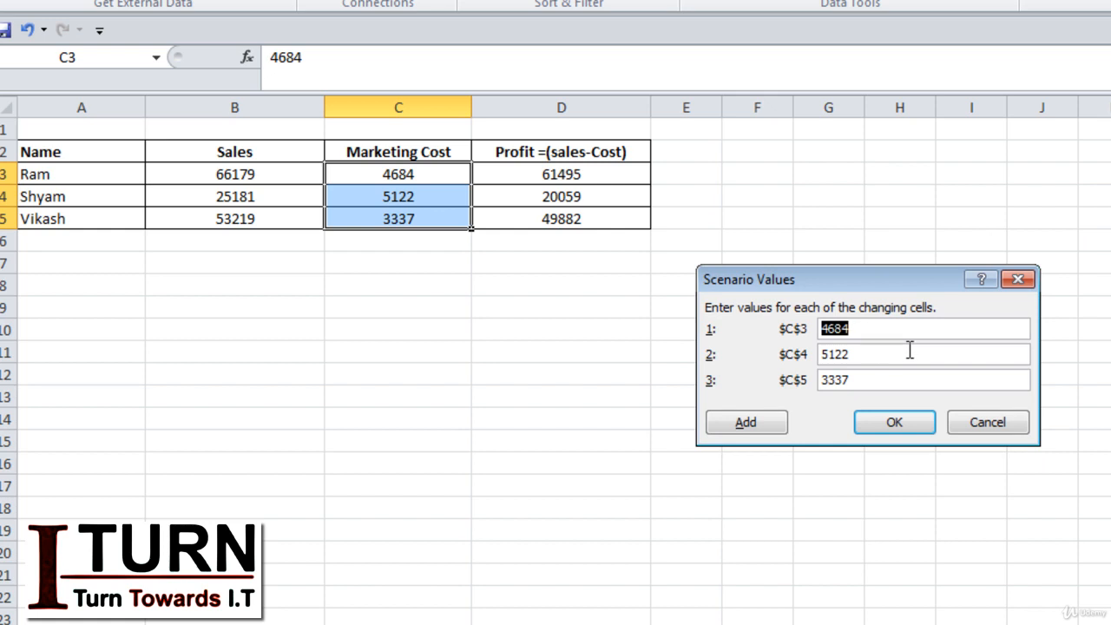
{"action": "type", "text": "3500"}
{"action": "key", "text": "Tab"}
{"action": "type", "text": "4000"}
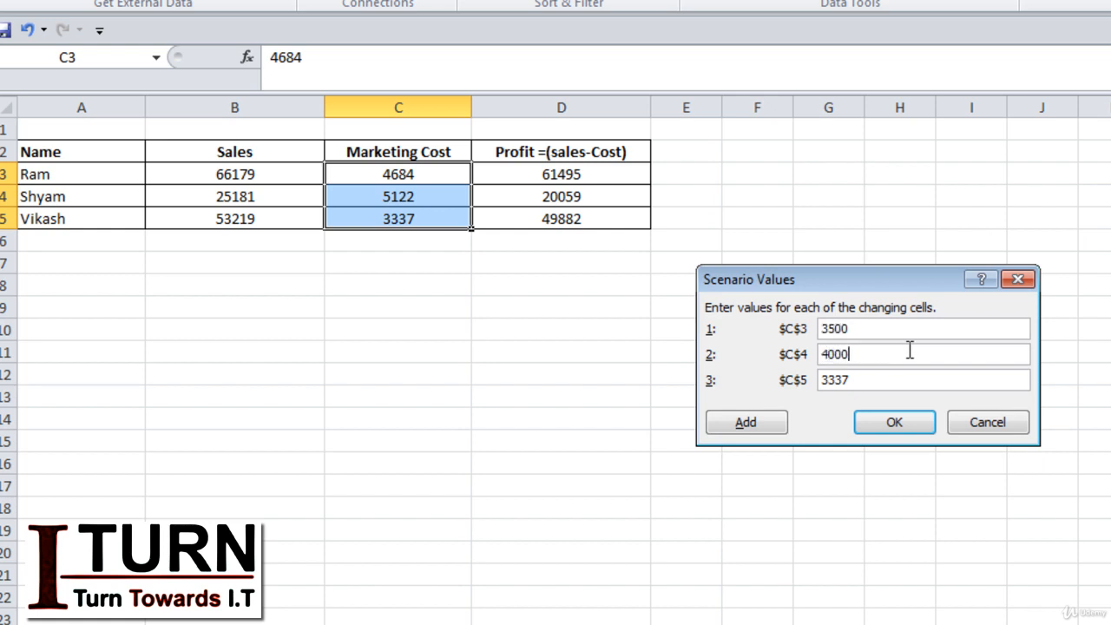
{"action": "key", "text": "Tab"}
{"action": "type", "text": "2500"}
{"action": "key", "text": "Return"}
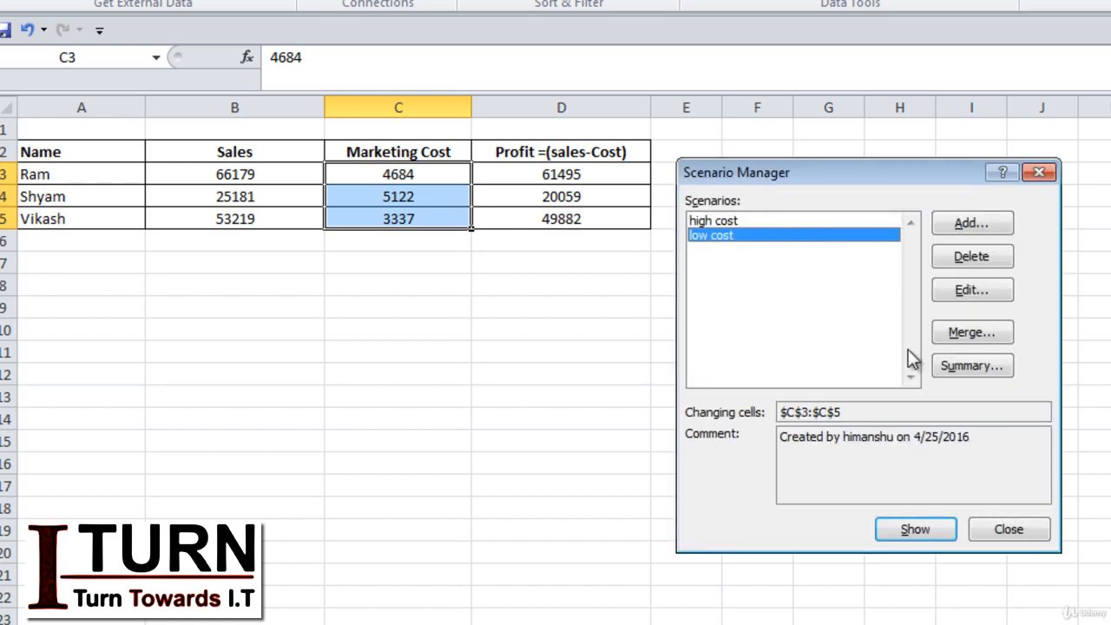
Add a scenario named "avg cost" that keeps the present C3:C5 values, and close the Scenario Manager
{"action": "left_click", "coordinate": [958, 227]}
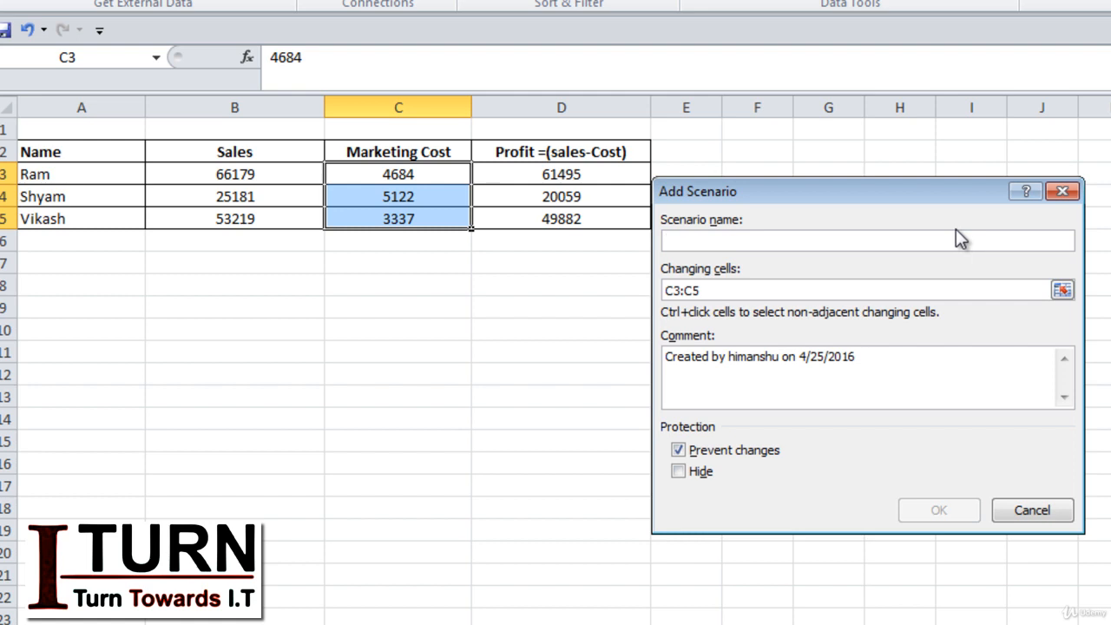
{"action": "type", "text": "avg "}
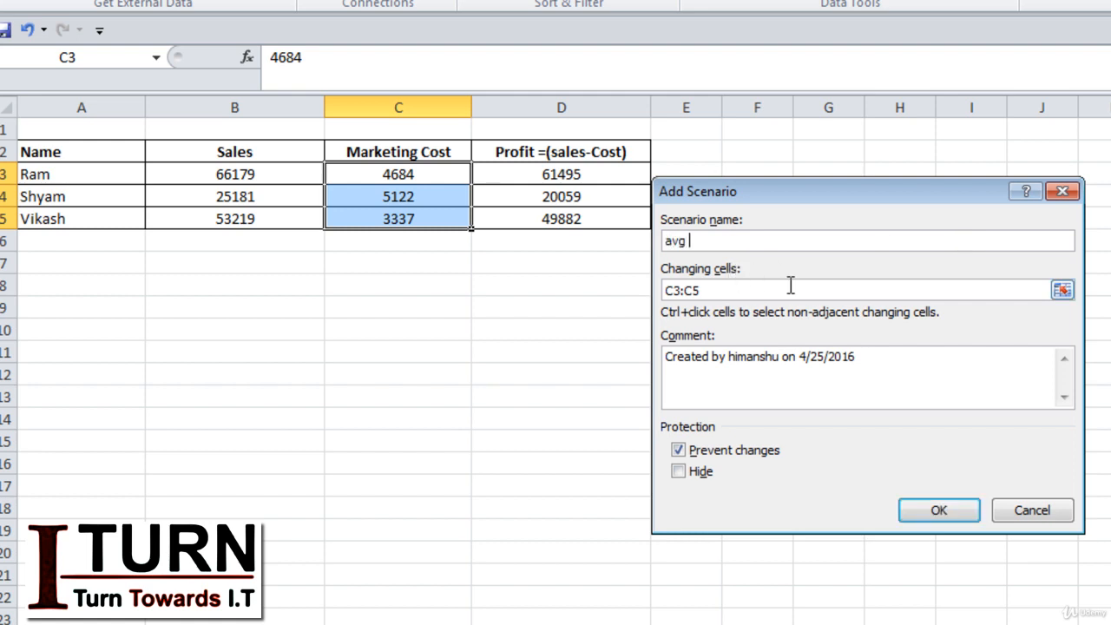
{"action": "type", "text": "cost"}
{"action": "key", "text": "Return"}
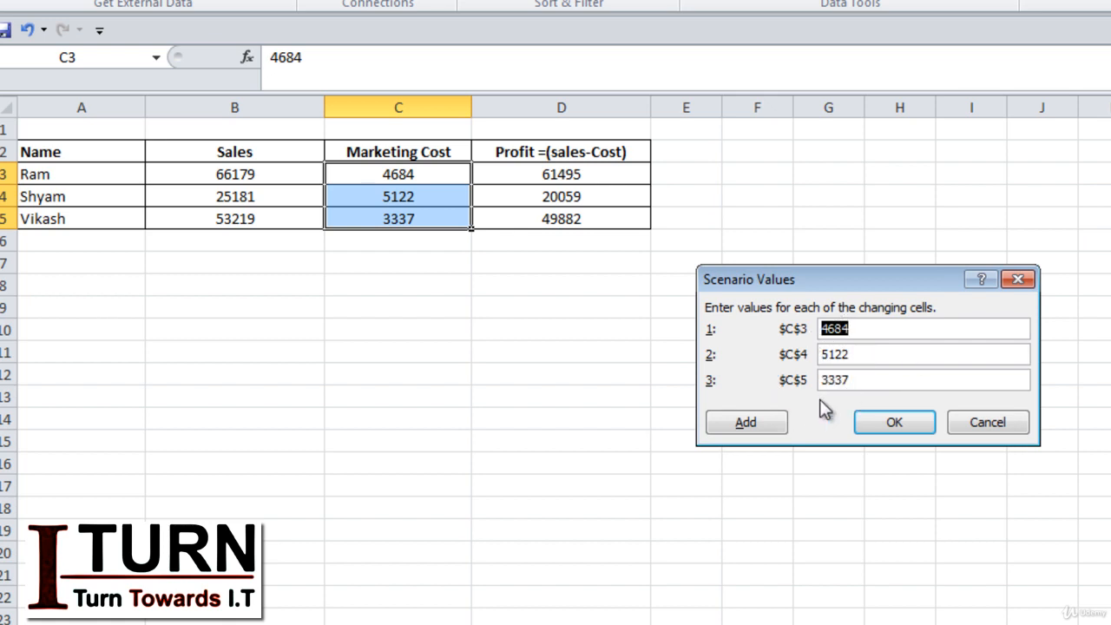
{"action": "left_click", "coordinate": [890, 422]}
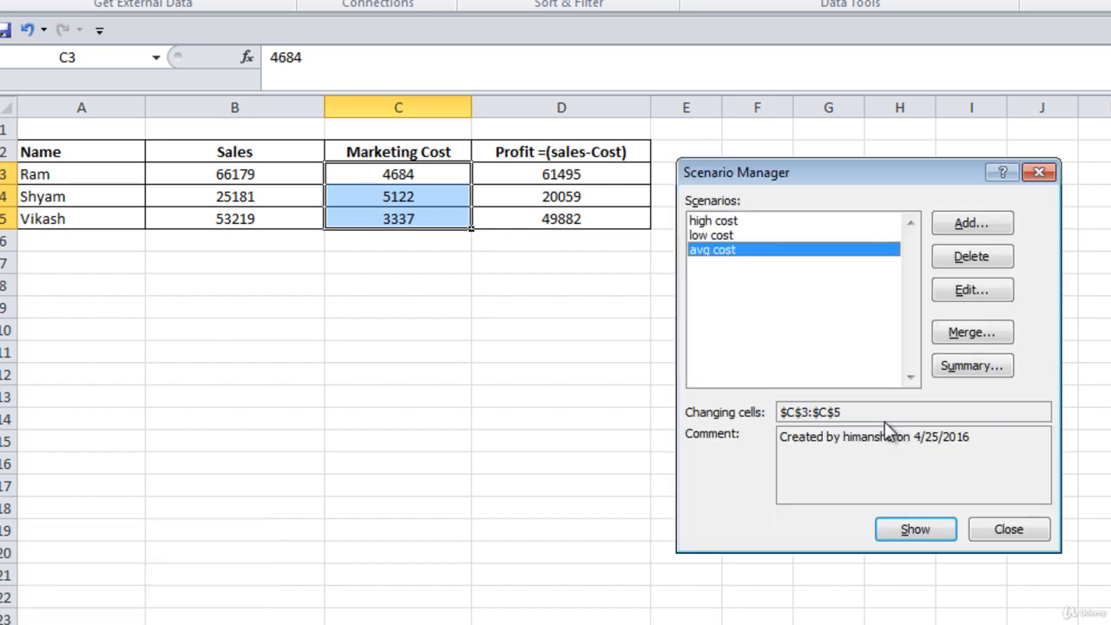
{"action": "left_click", "coordinate": [1008, 531]}
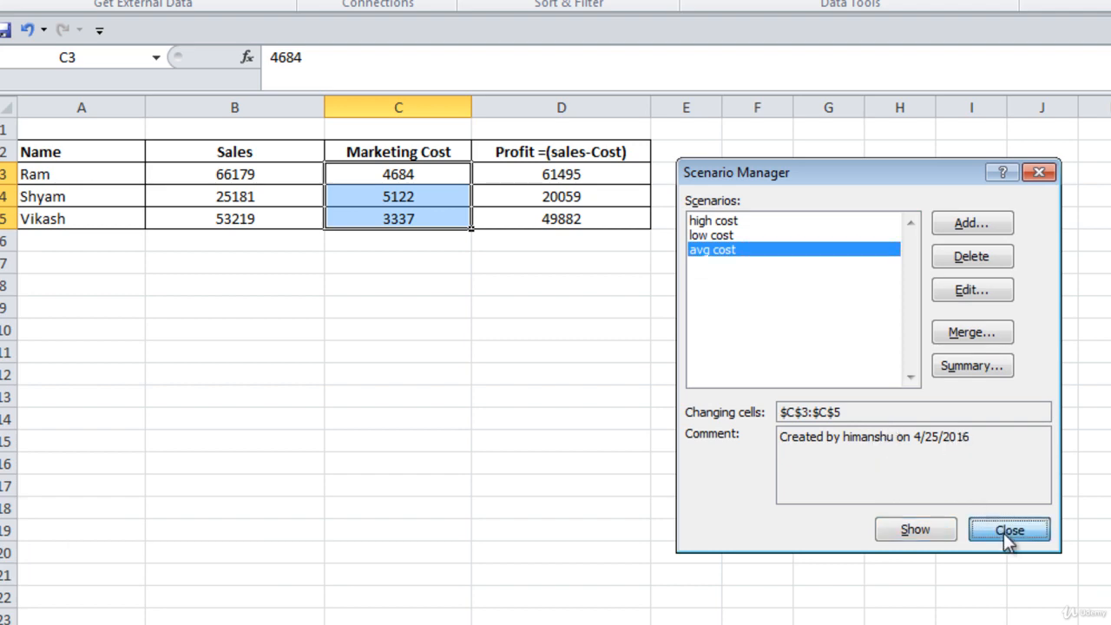
{"action": "left_click", "coordinate": [633, 374]}
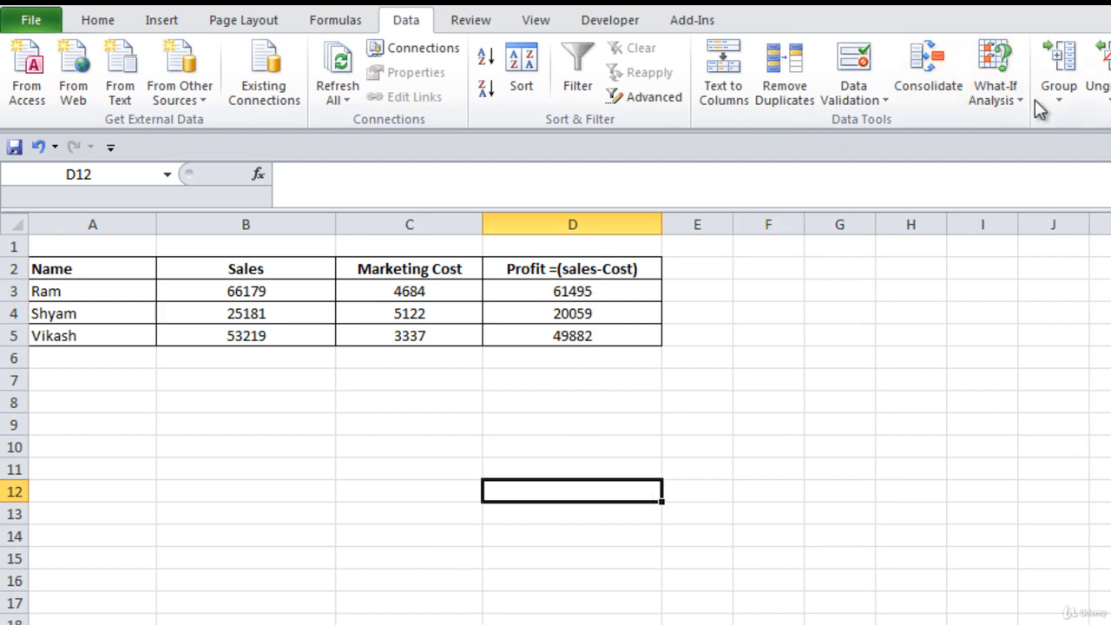
Show the high cost, low cost and avg cost scenarios one after another in the sheet, and close the Scenario Manager
{"action": "left_click", "coordinate": [999, 95]}
{"action": "left_click", "coordinate": [1029, 123]}
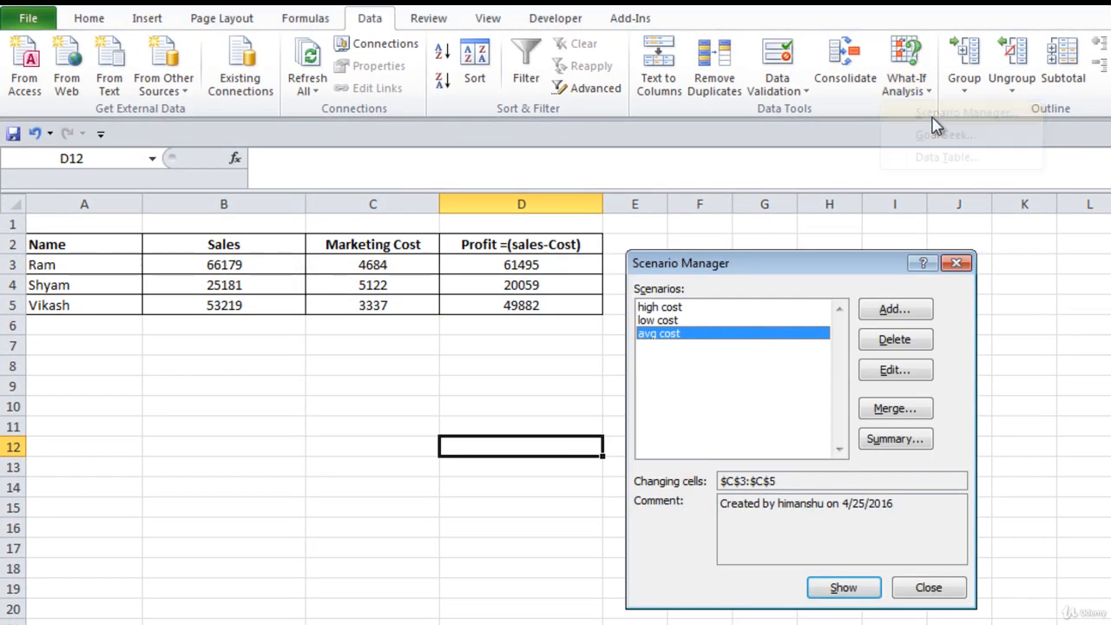
{"action": "double_click", "coordinate": [667, 309]}
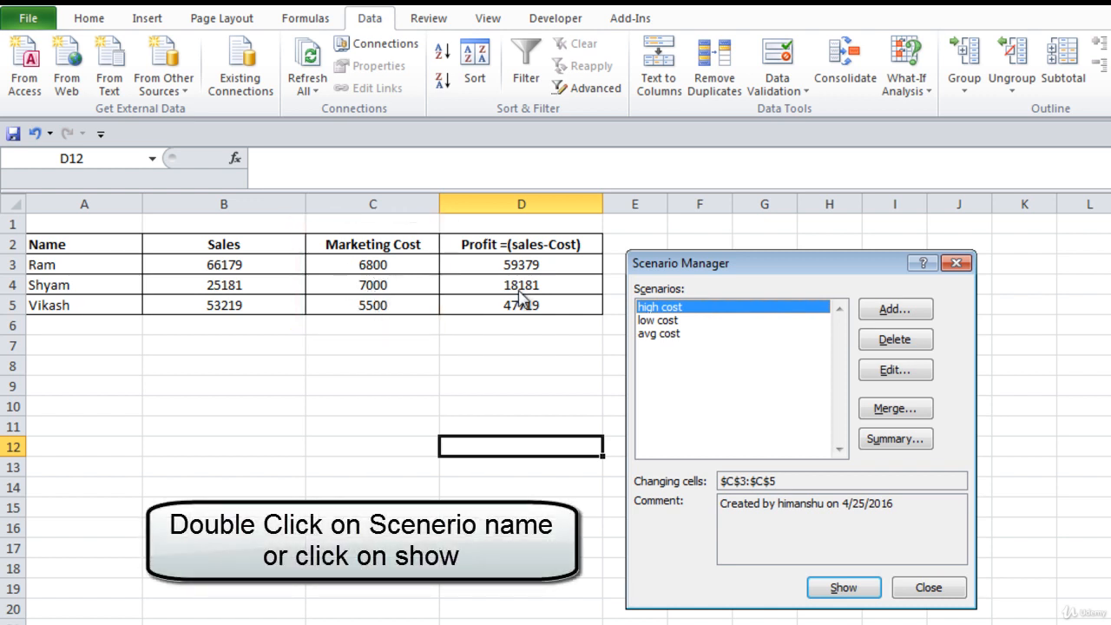
{"action": "double_click", "coordinate": [665, 324]}
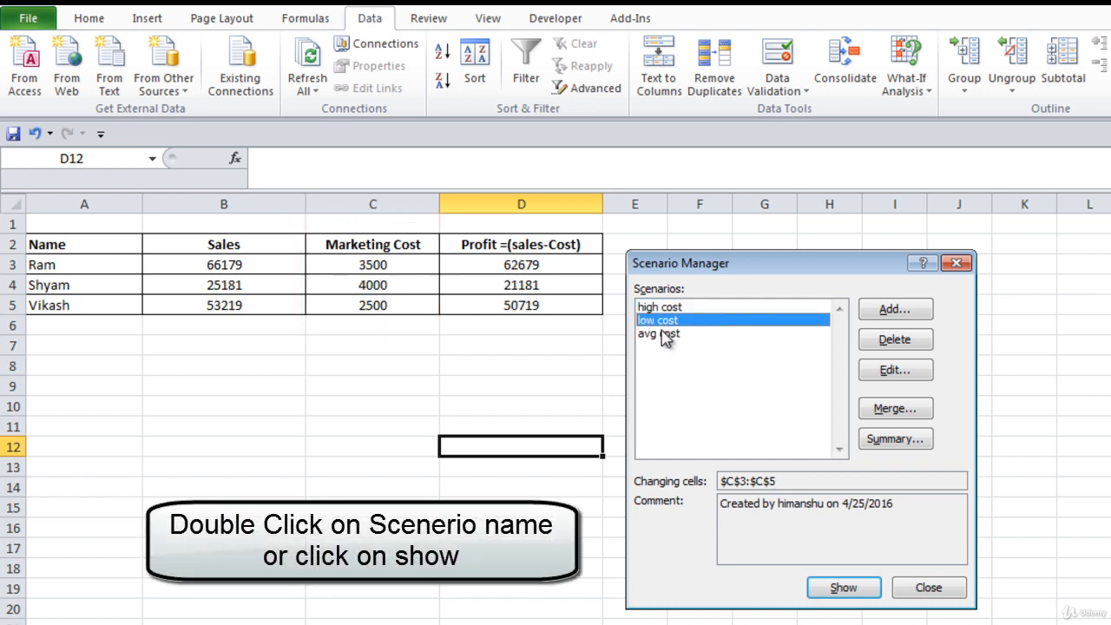
{"action": "double_click", "coordinate": [666, 335]}
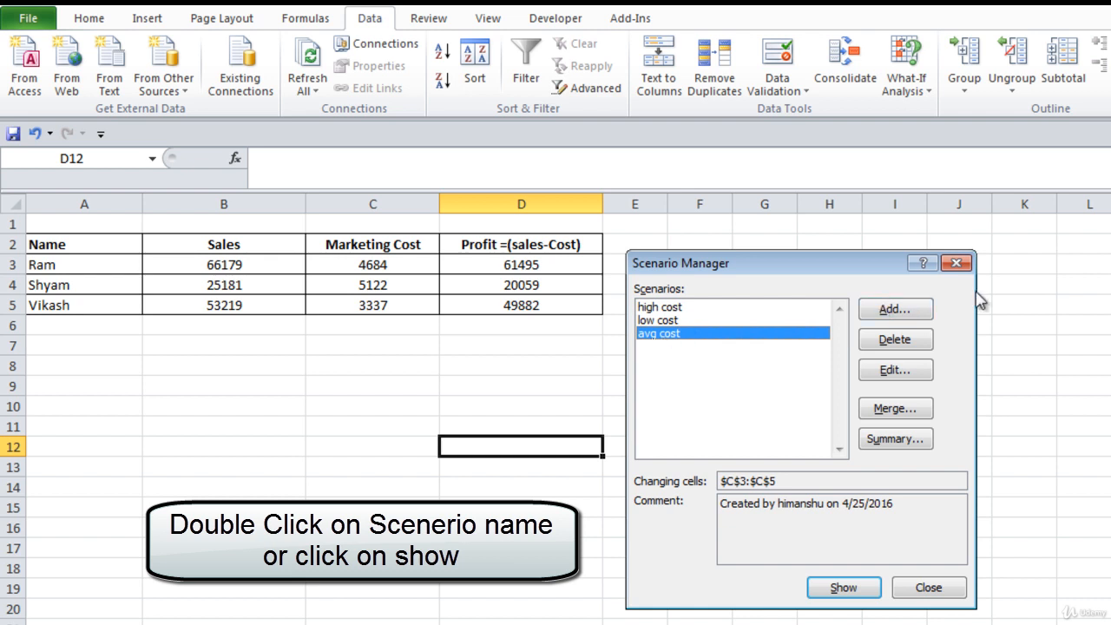
{"action": "left_click", "coordinate": [956, 263]}
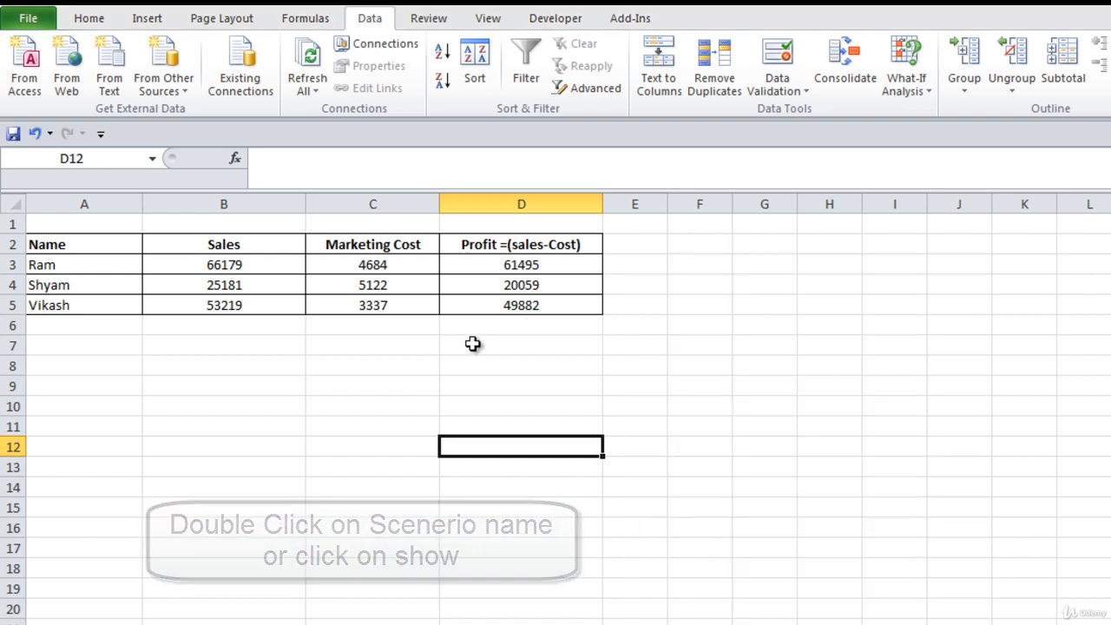
Clear the marketing cost in C5 and overwrite C3 with "hj" and C4 with "jh"
{"action": "left_click", "coordinate": [368, 339]}
{"action": "left_click", "coordinate": [367, 308]}
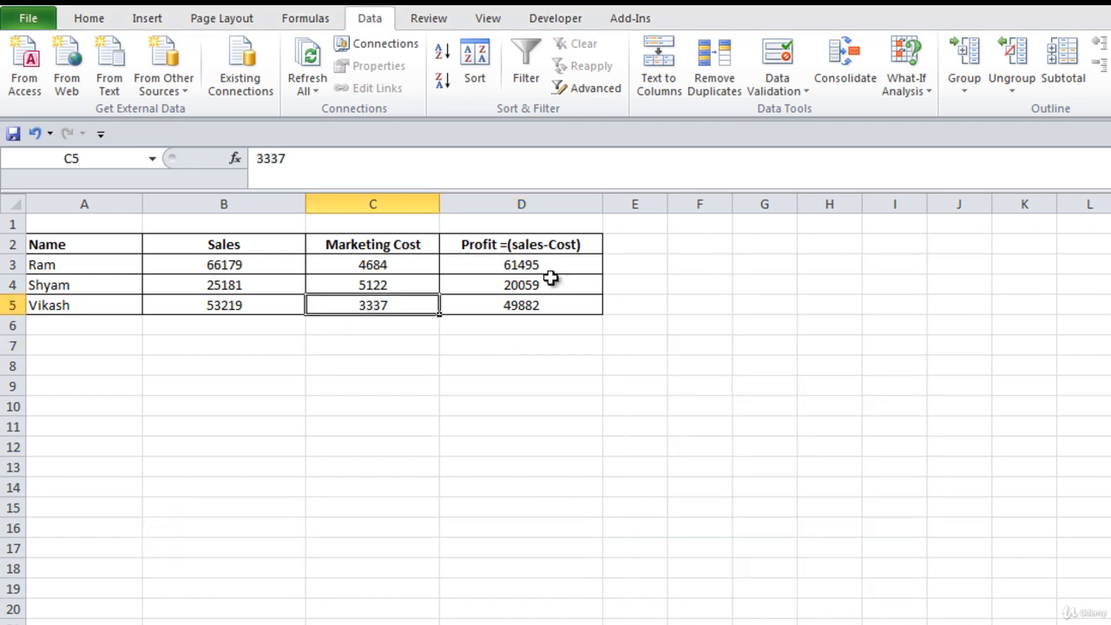
{"action": "key", "text": "BackSpace"}
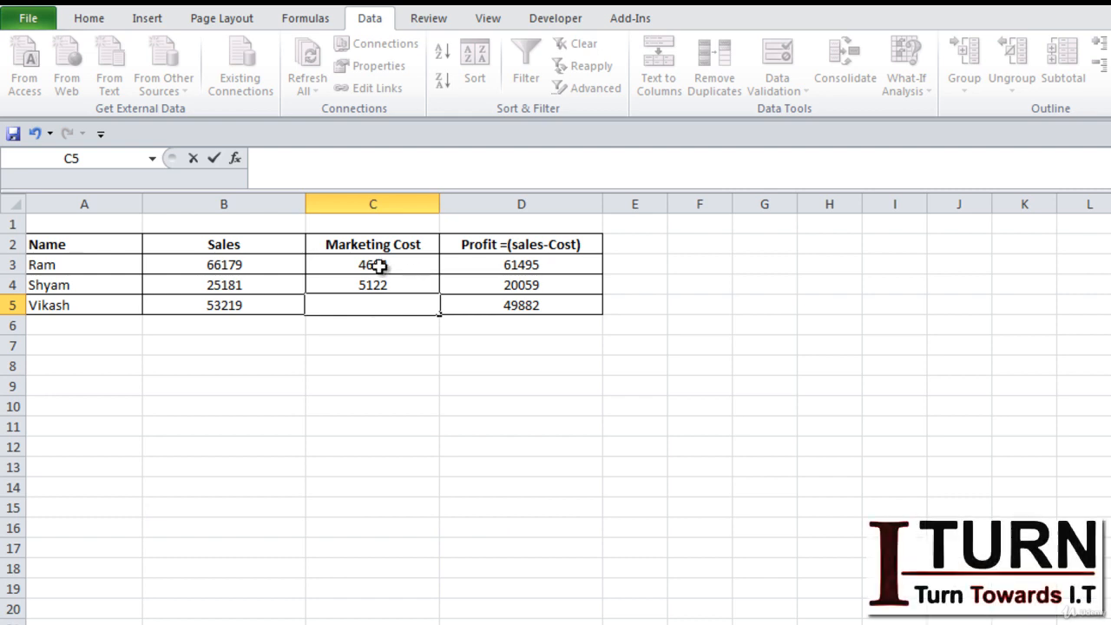
{"action": "left_click", "coordinate": [375, 265]}
{"action": "type", "text": "hj"}
{"action": "key", "text": "Return"}
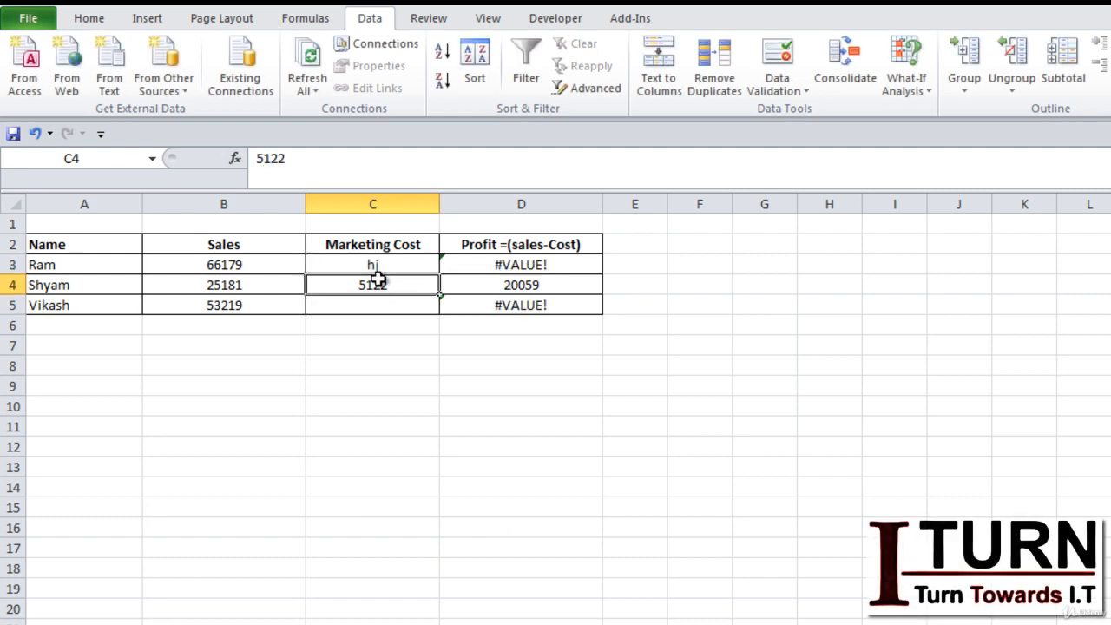
{"action": "type", "text": "jh"}
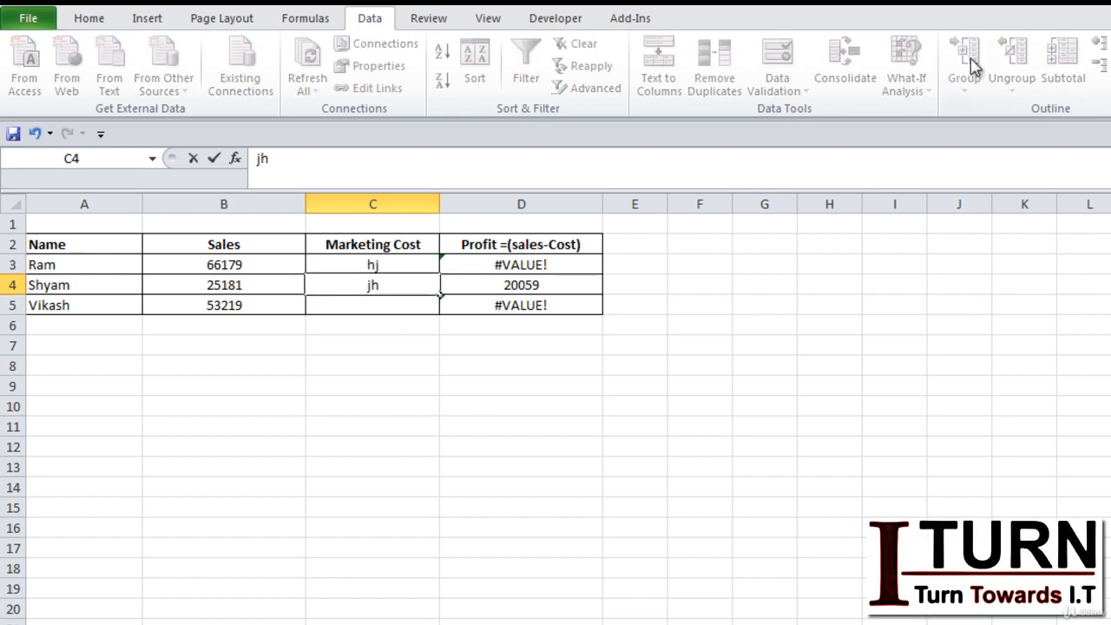
{"action": "left_click", "coordinate": [837, 385]}
Restore the marketing costs in C3:C5 by showing the avg cost scenario, and close the Scenario Manager
{"action": "left_click", "coordinate": [922, 95]}
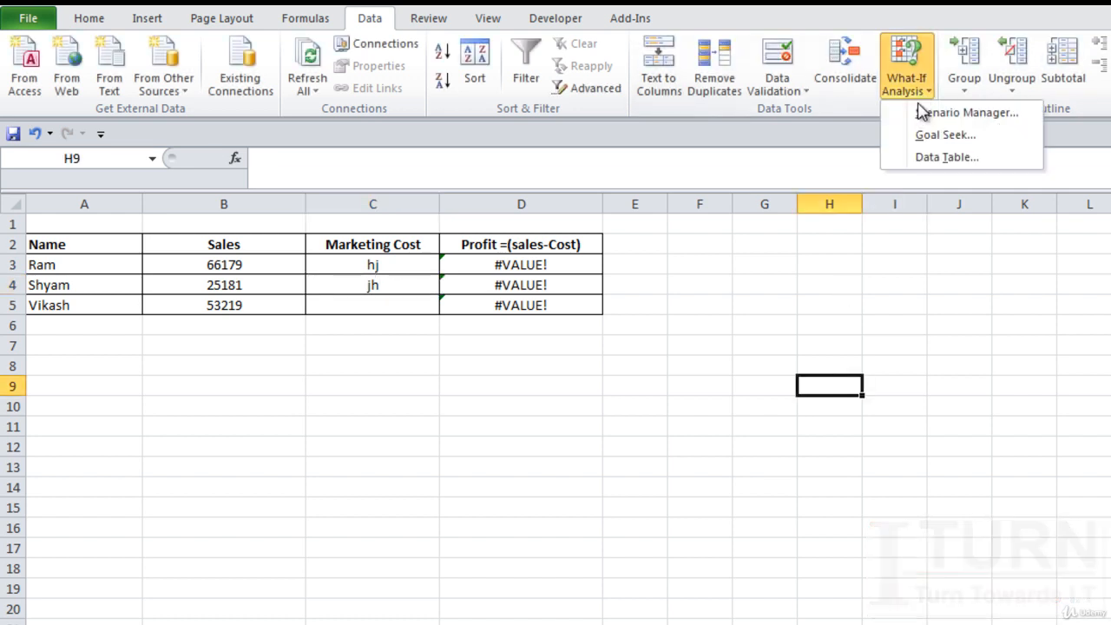
{"action": "left_click", "coordinate": [928, 117]}
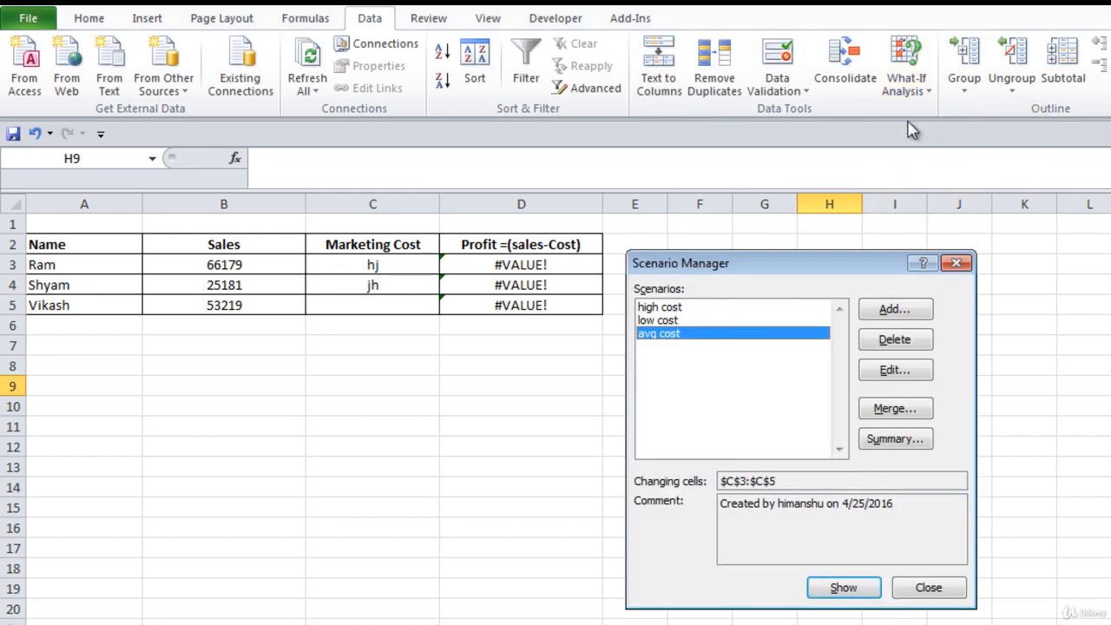
{"action": "double_click", "coordinate": [660, 335]}
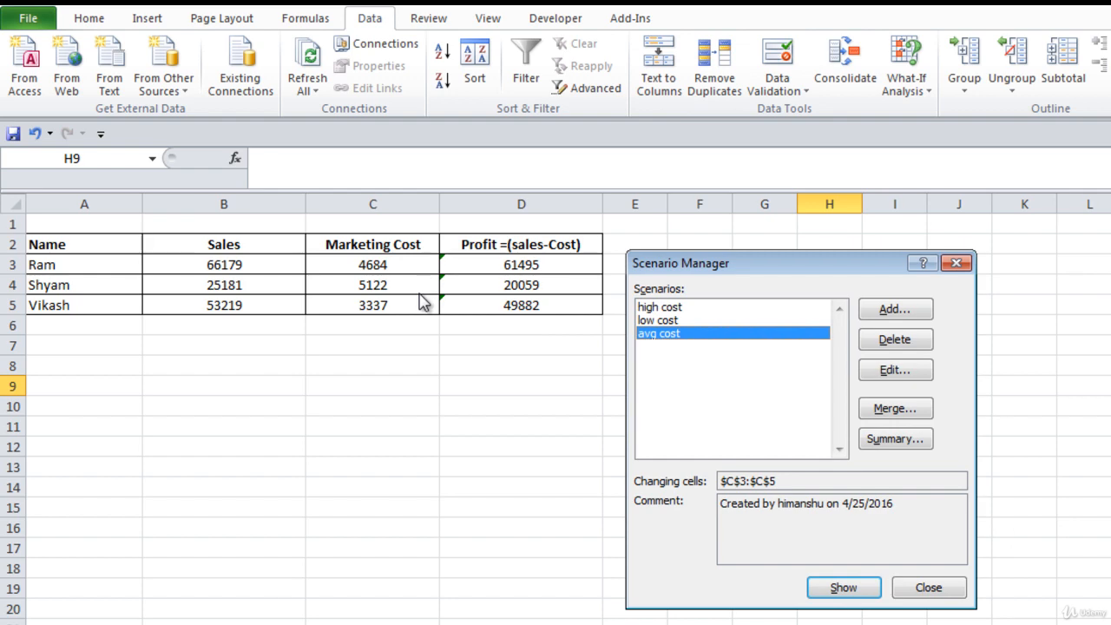
{"action": "left_click", "coordinate": [958, 264]}
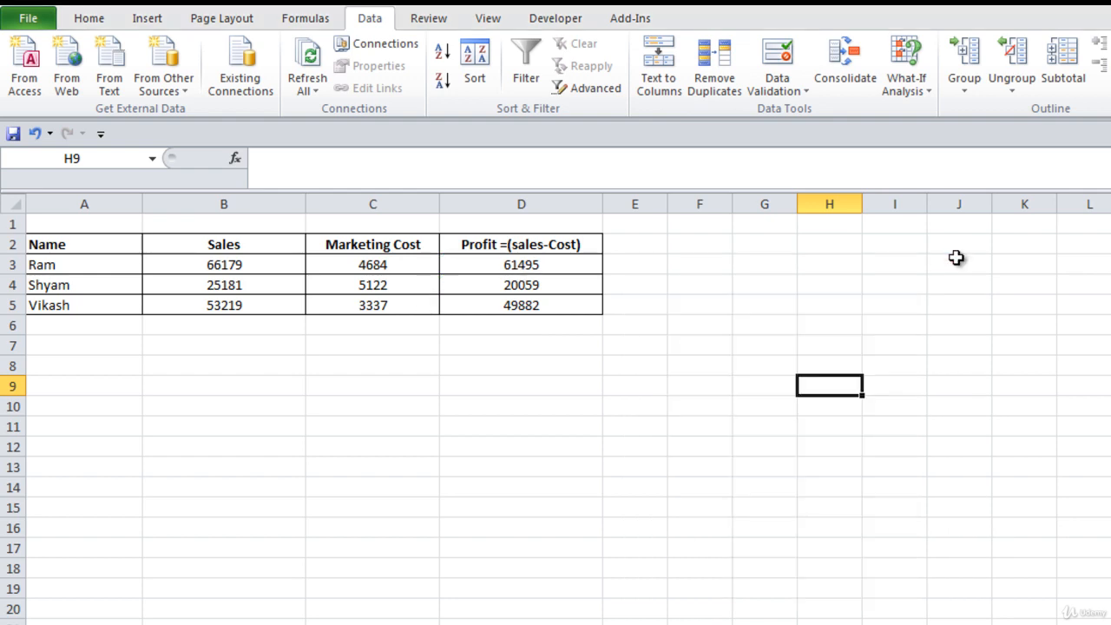
{"action": "left_click", "coordinate": [539, 444]}
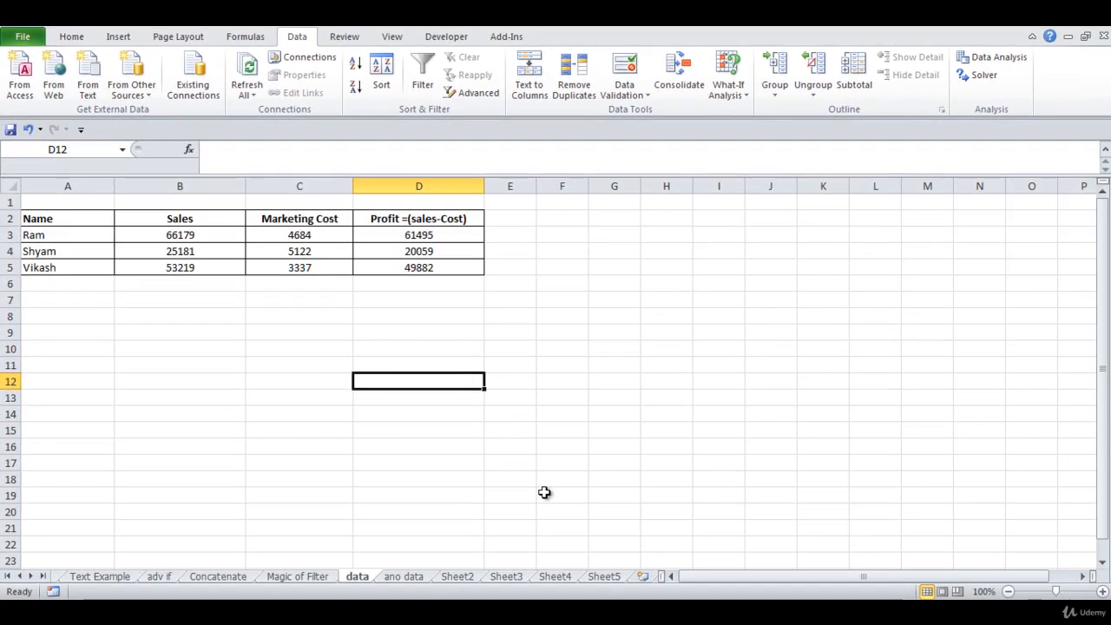
On the ano data sheet, start a new scenario named "very high cost" with the marketing costs C3:C5 as changing cells
{"action": "left_click", "coordinate": [545, 493]}
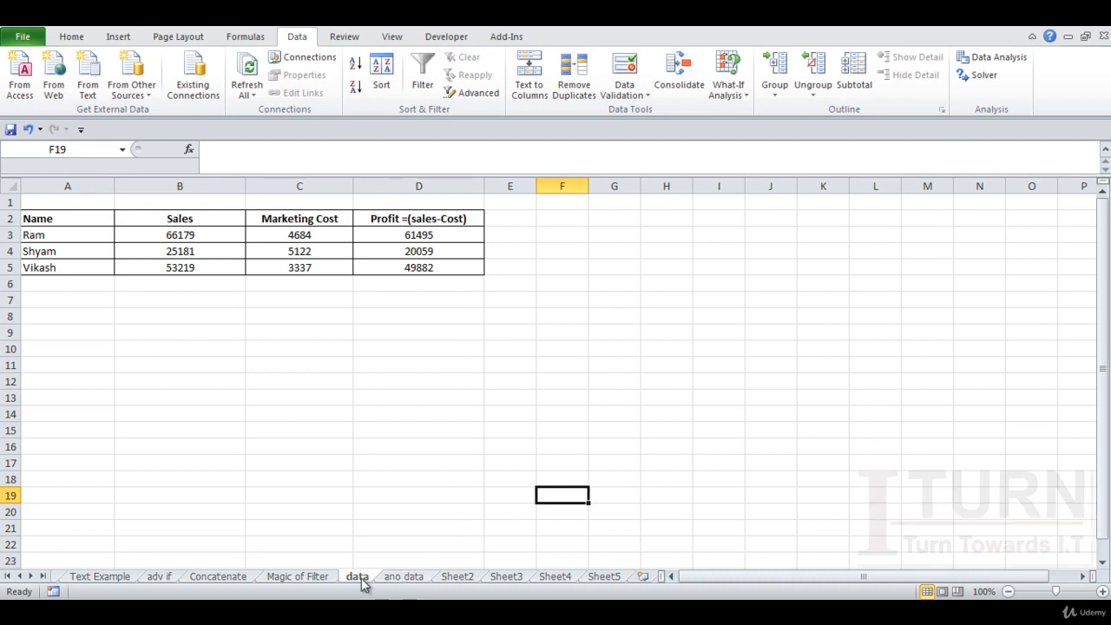
{"action": "left_click", "coordinate": [405, 581]}
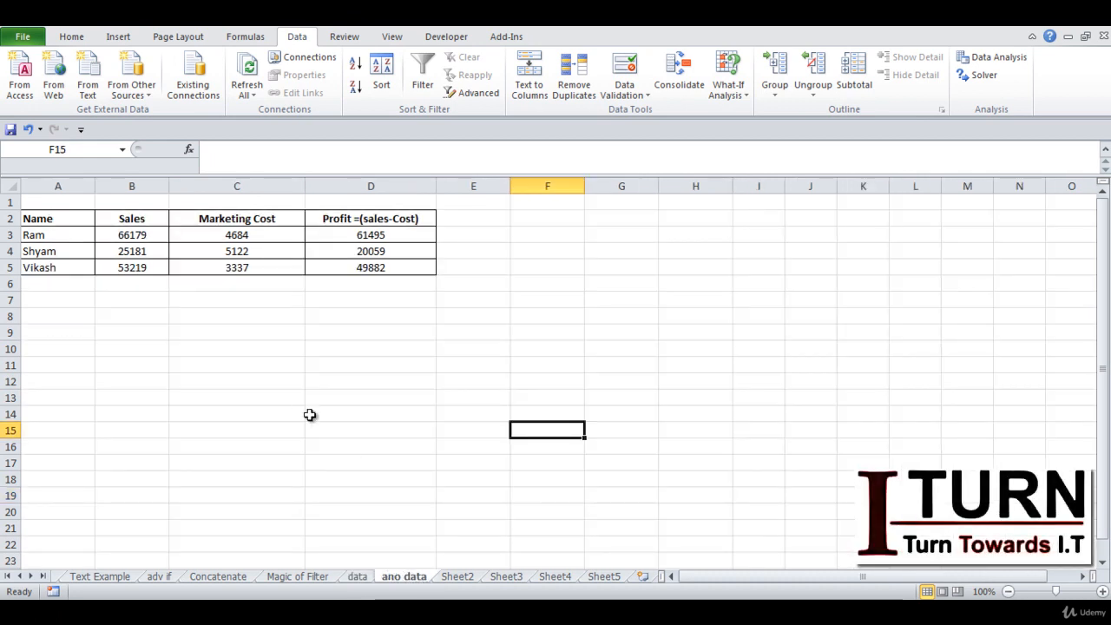
{"action": "left_click", "coordinate": [300, 412]}
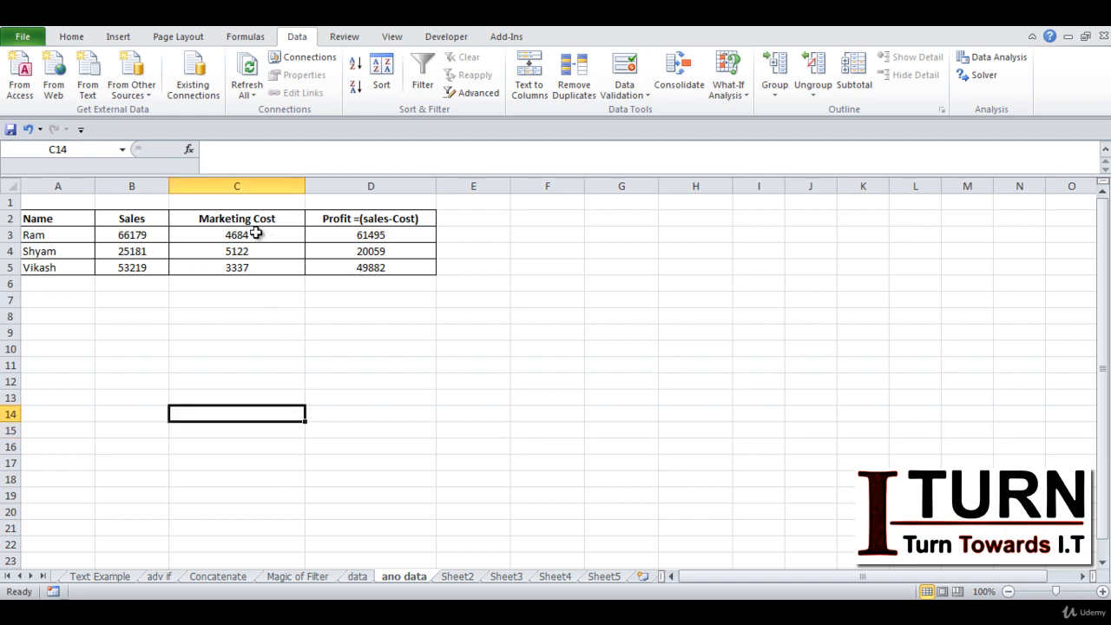
{"action": "left_click_drag", "start_coordinate": [261, 230], "coordinate": [253, 269]}
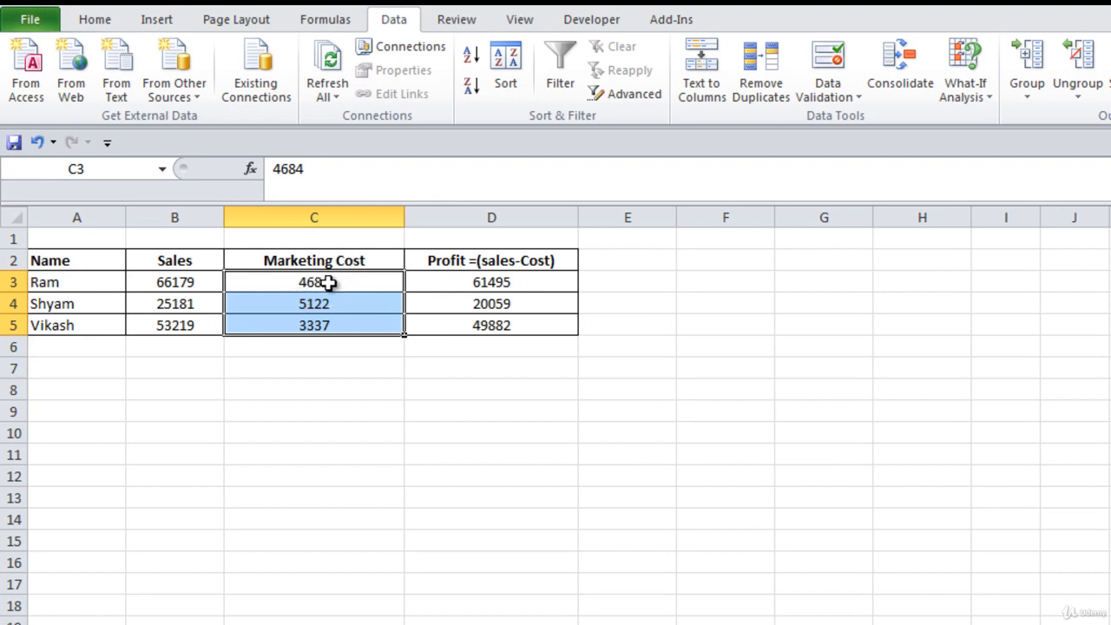
{"action": "left_click", "coordinate": [979, 96]}
{"action": "left_click", "coordinate": [1009, 131]}
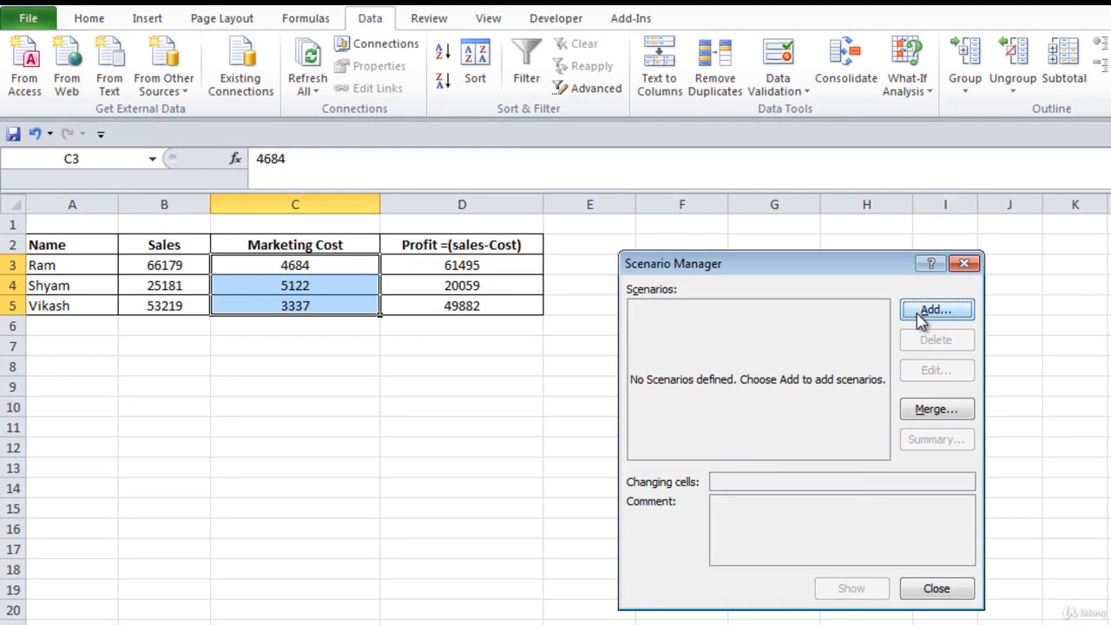
{"action": "left_click", "coordinate": [929, 311]}
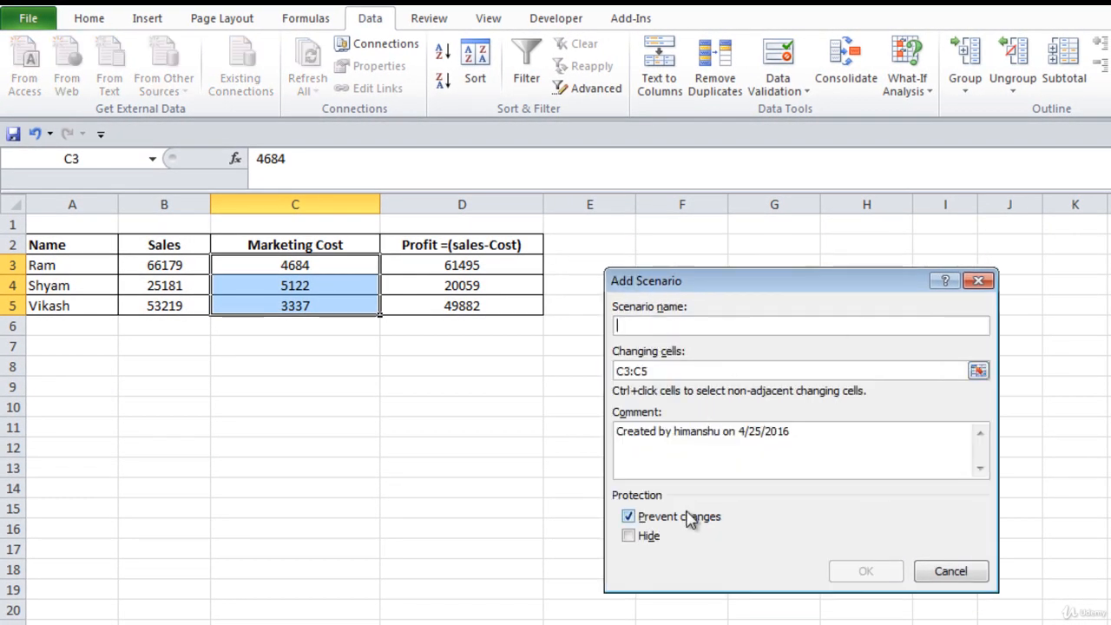
{"action": "type", "text": "very"}
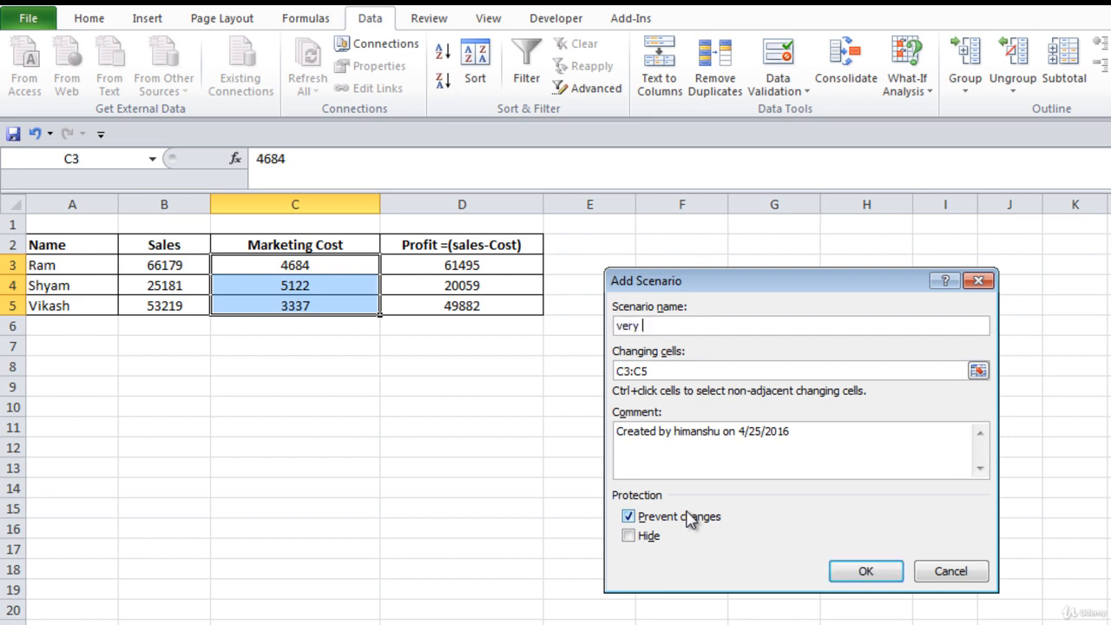
{"action": "type", "text": " high cost"}
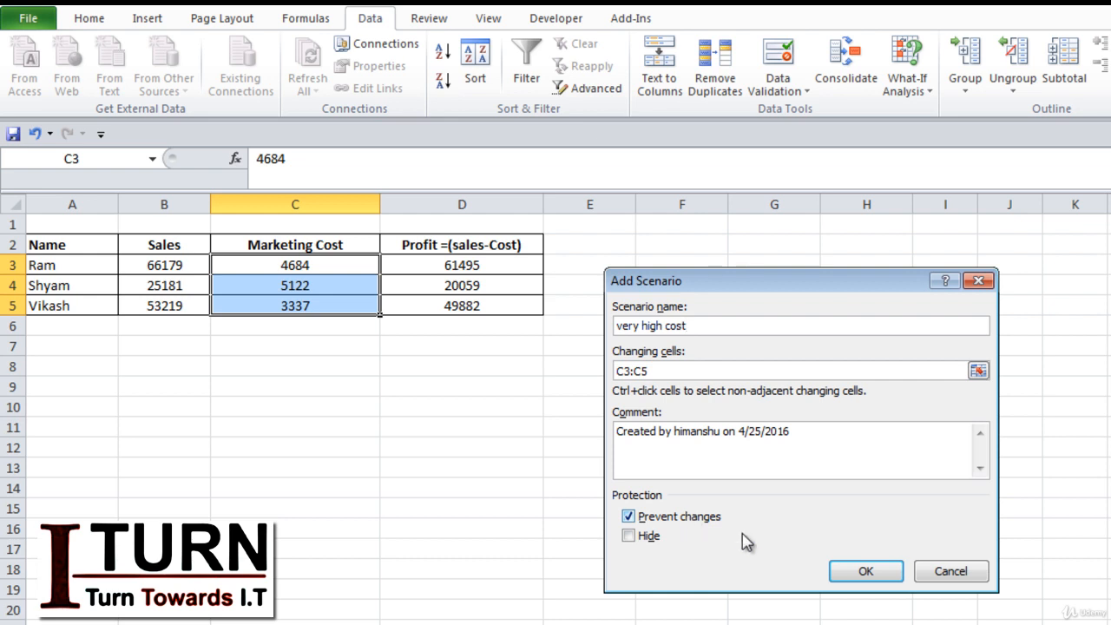
{"action": "left_click", "coordinate": [847, 573]}
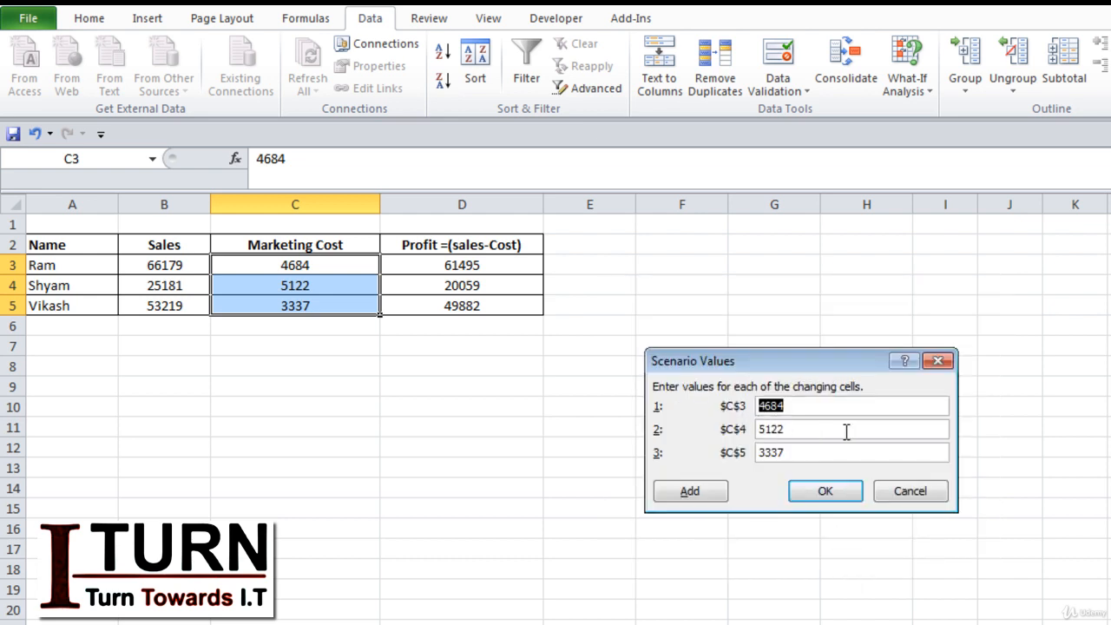
Set the scenario values to 11000 for C3, 8500 for C4 and 7600 for C5, and close the Scenario Manager
{"action": "type", "text": "11000"}
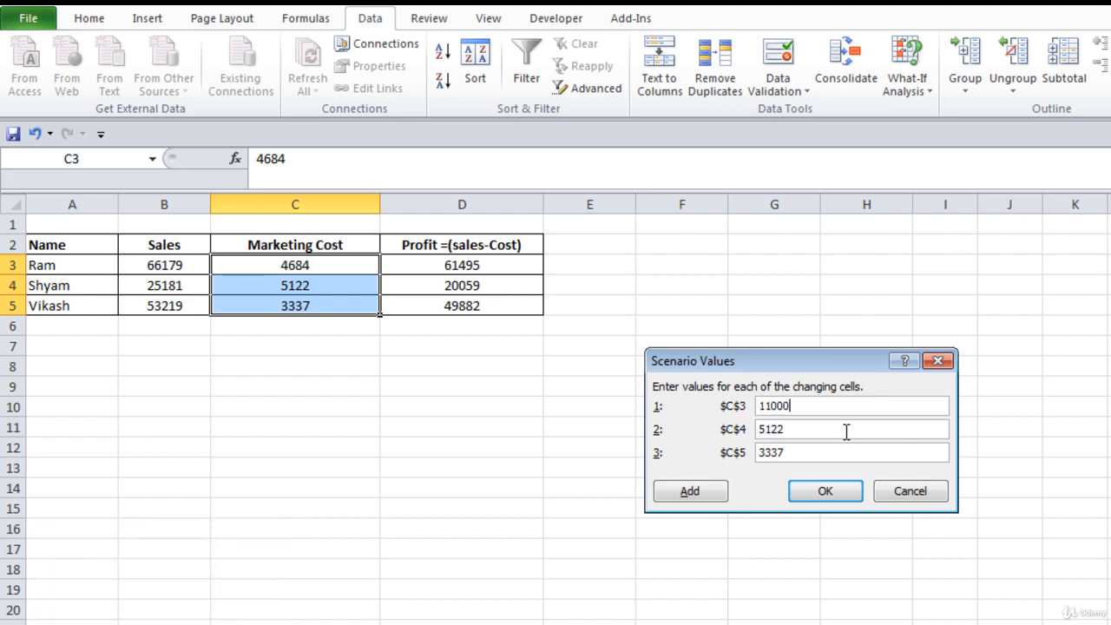
{"action": "key", "text": "Tab"}
{"action": "type", "text": "8"}
{"action": "key", "text": "Tab"}
{"action": "type", "text": "7"}
{"action": "key", "text": "Return"}
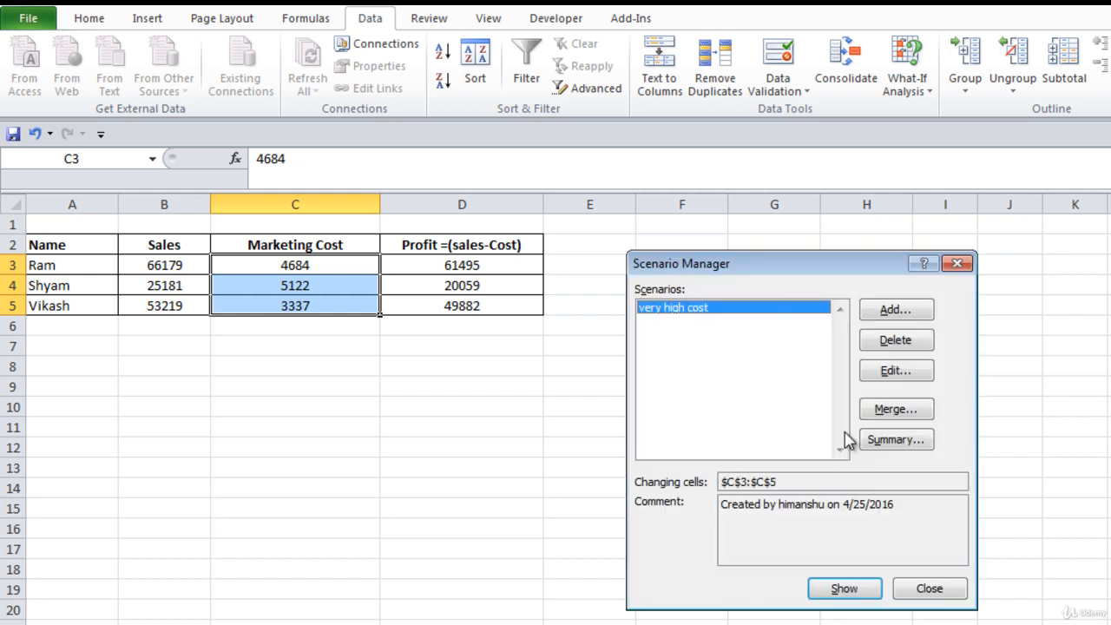
{"action": "left_click", "coordinate": [935, 590]}
{"action": "left_click", "coordinate": [466, 483]}
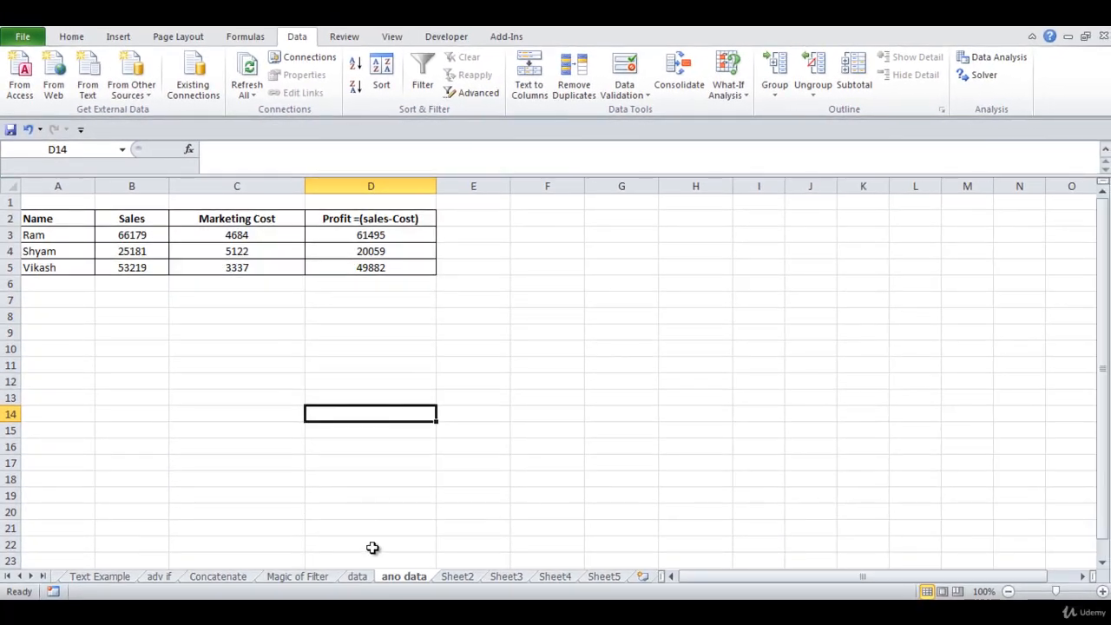
Compare the tables on the data and ano data sheets by switching between them, and return to the data sheet
{"action": "left_click", "coordinate": [361, 577]}
{"action": "left_click", "coordinate": [402, 577]}
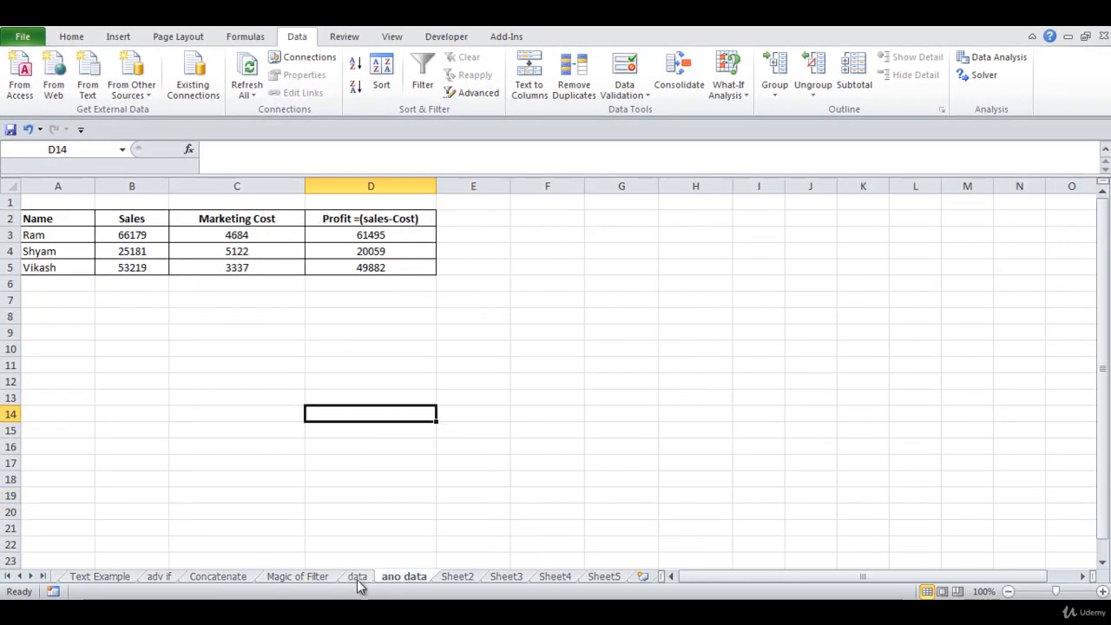
{"action": "left_click", "coordinate": [357, 580]}
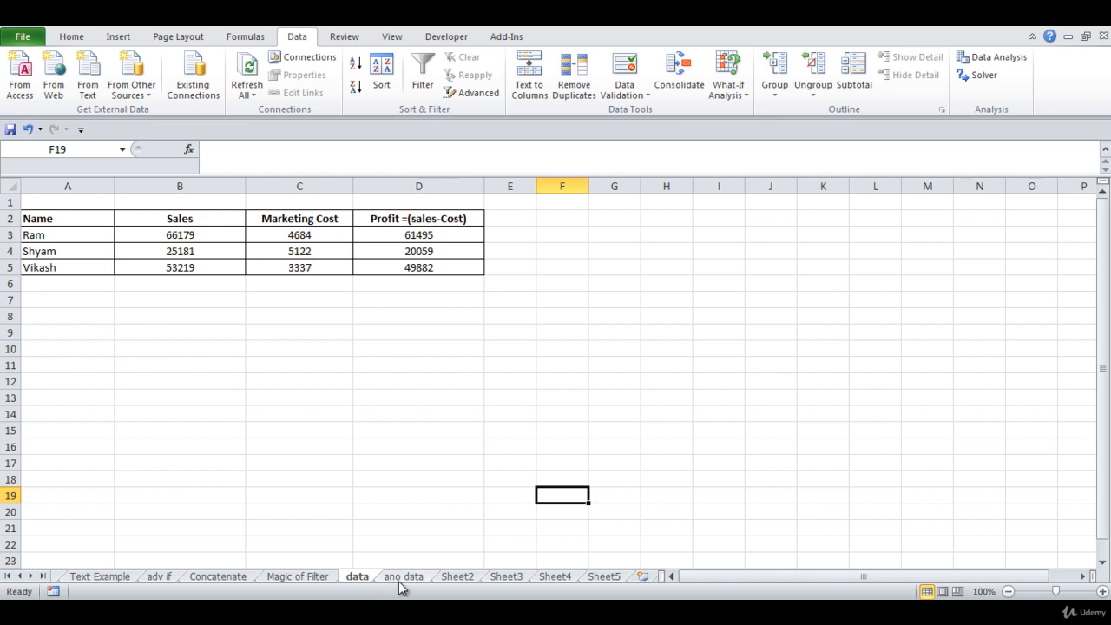
{"action": "left_click", "coordinate": [397, 579]}
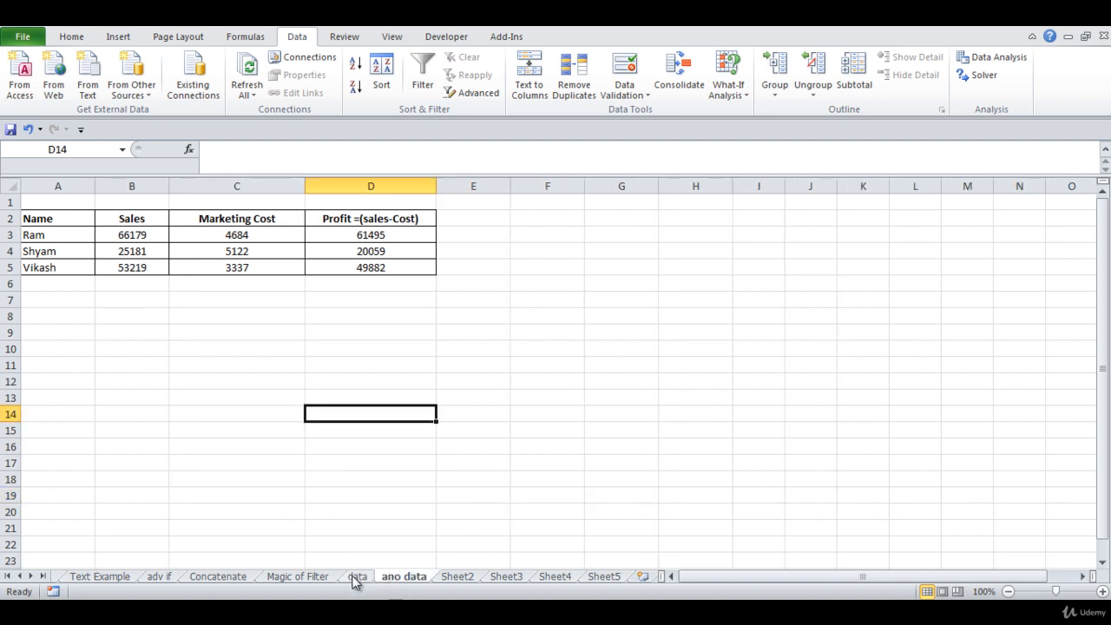
{"action": "left_click", "coordinate": [356, 578]}
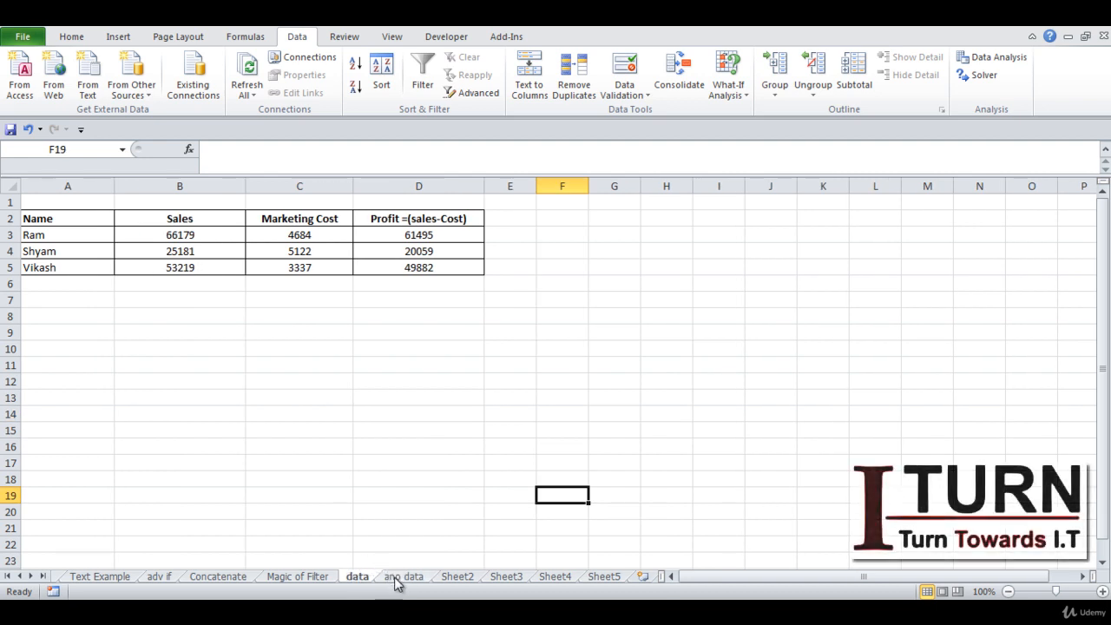
{"action": "left_click", "coordinate": [405, 348]}
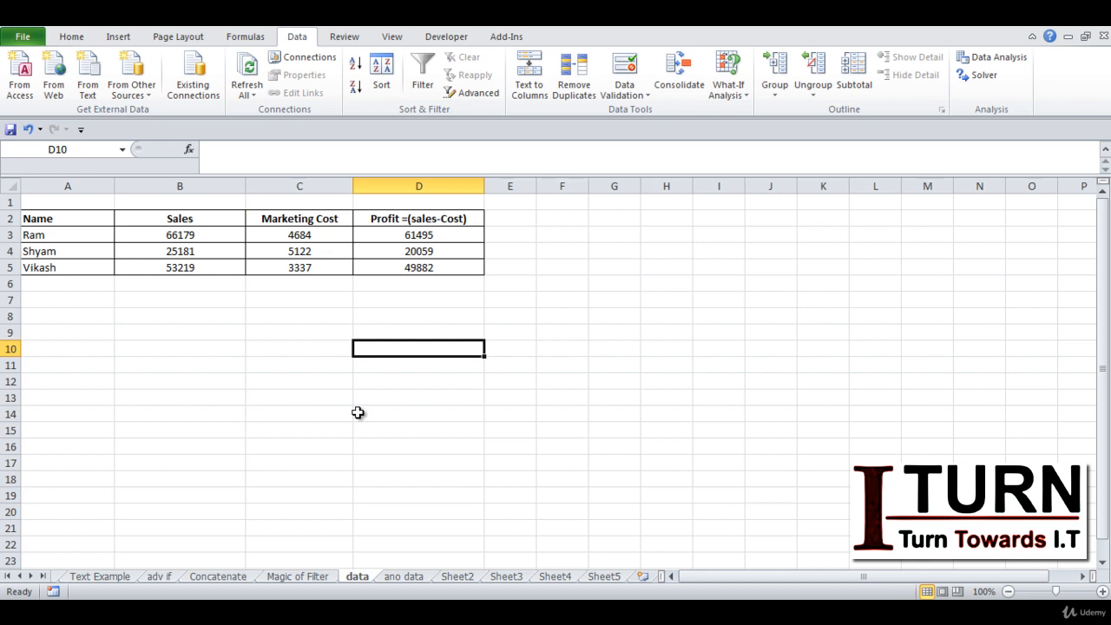
{"action": "left_click", "coordinate": [396, 577]}
{"action": "left_click", "coordinate": [356, 576]}
Merge the scenarios from the ano data sheet of Function Data.xlsx into the data sheet's Scenario Manager
{"action": "left_click", "coordinate": [732, 92]}
{"action": "left_click", "coordinate": [750, 116]}
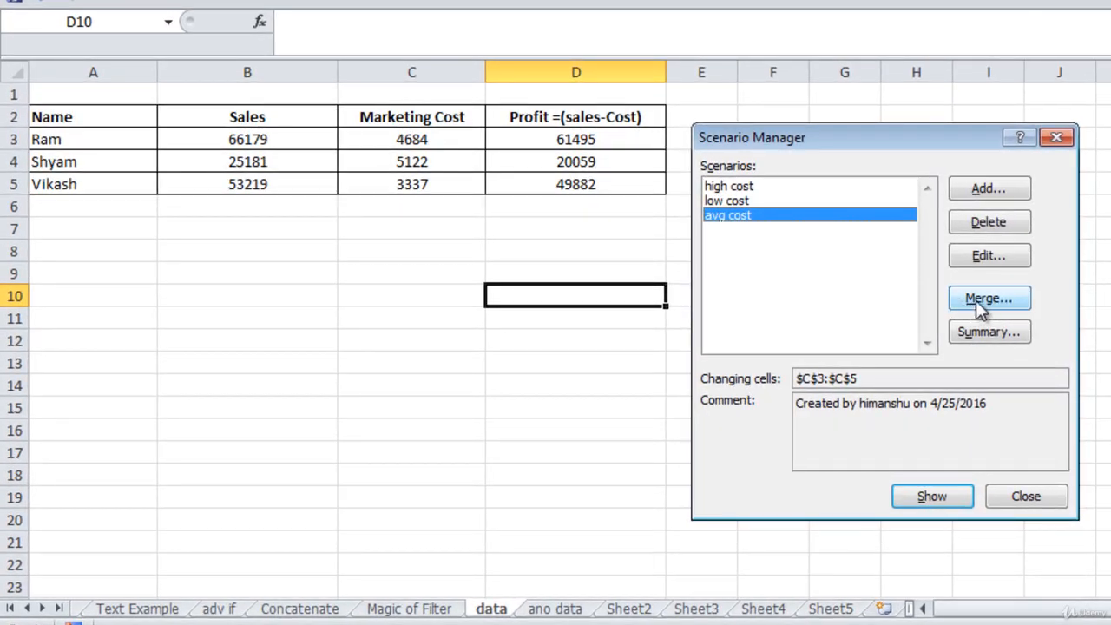
{"action": "left_click", "coordinate": [979, 300]}
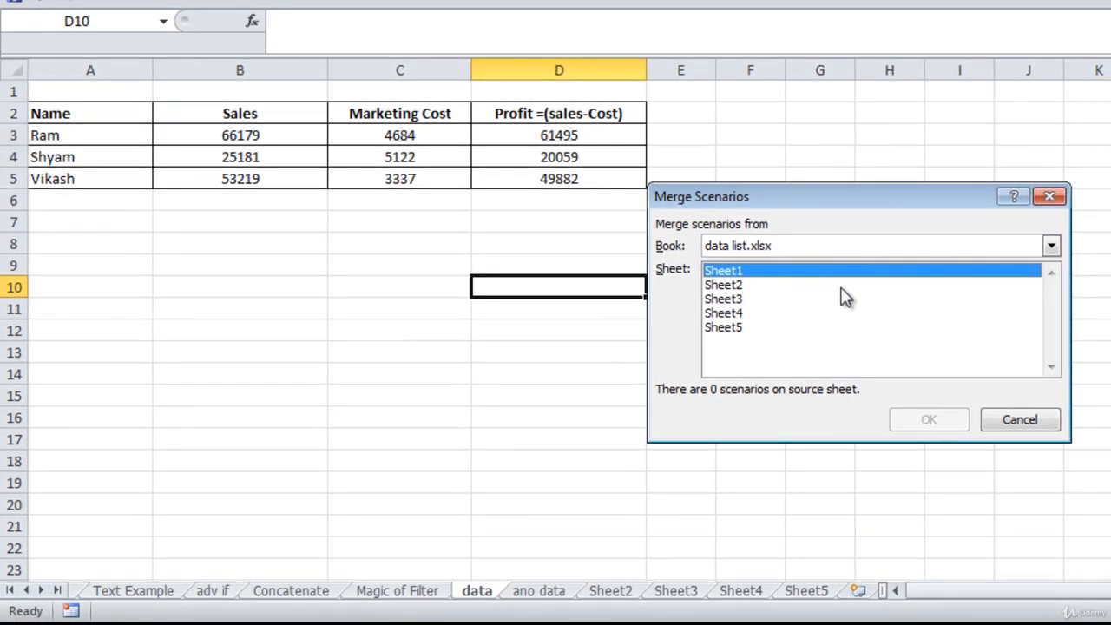
{"action": "left_click", "coordinate": [782, 248]}
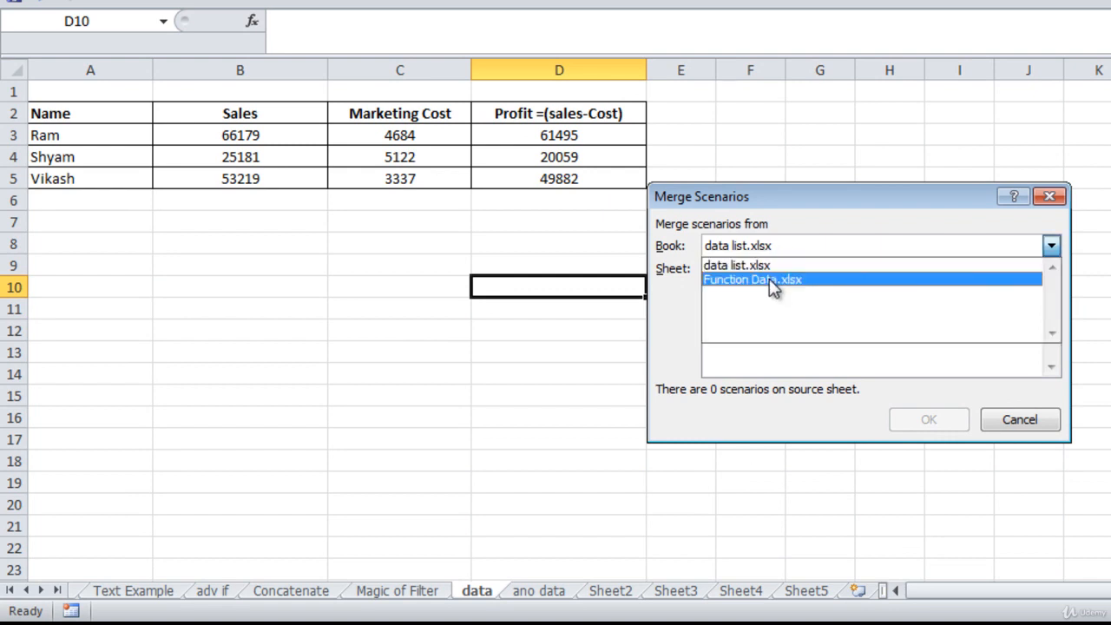
{"action": "left_click", "coordinate": [773, 280]}
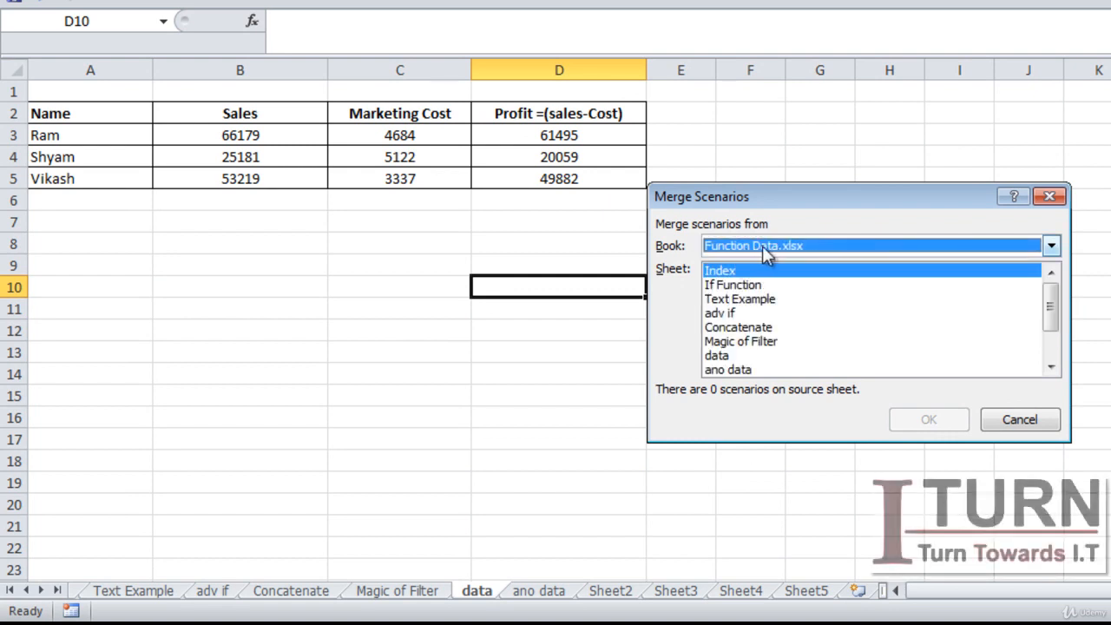
{"action": "left_click", "coordinate": [731, 286]}
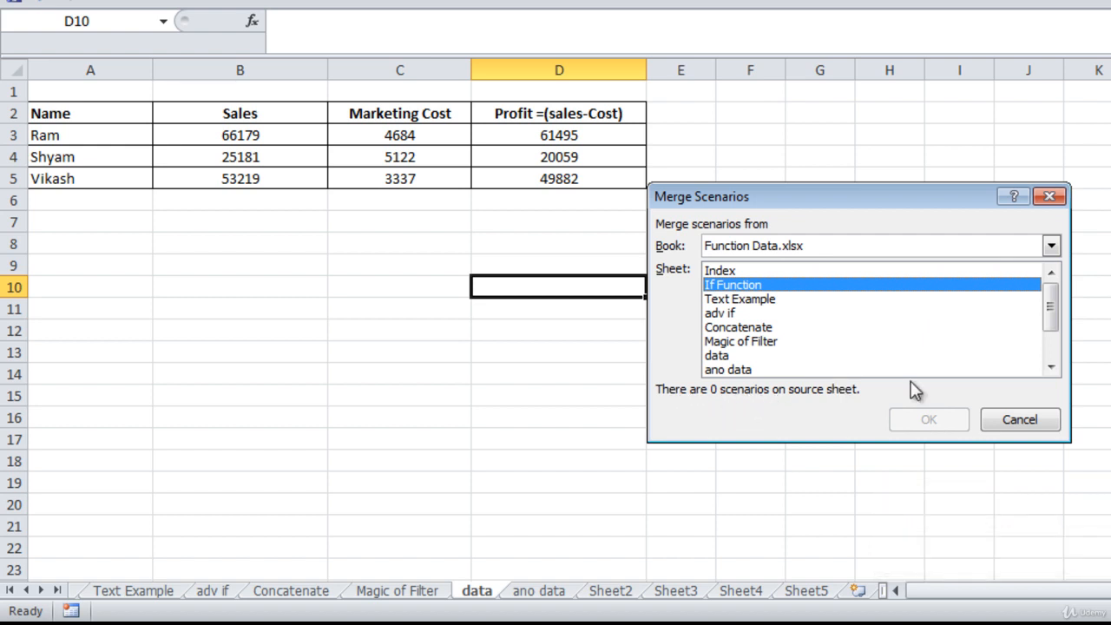
{"action": "left_click", "coordinate": [1049, 372]}
{"action": "left_click", "coordinate": [1049, 372]}
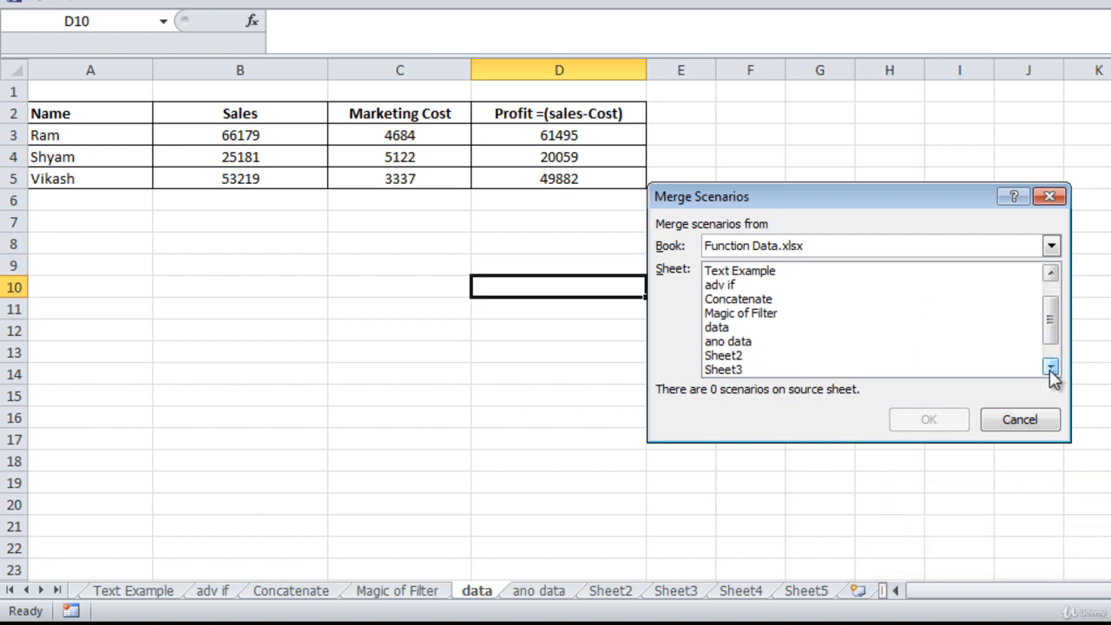
{"action": "left_click", "coordinate": [740, 343]}
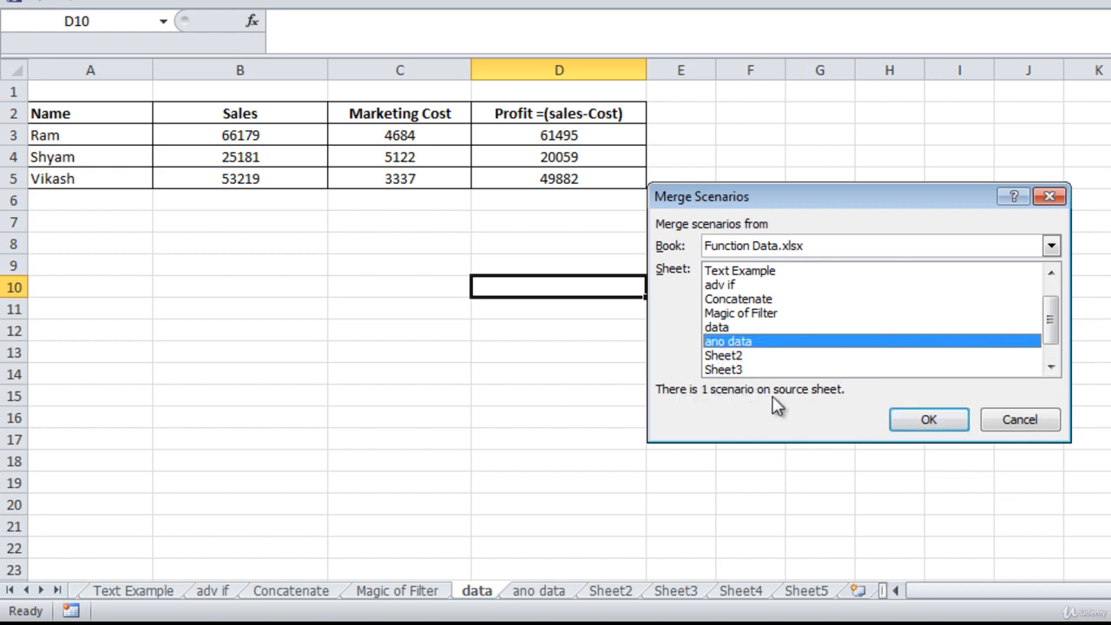
{"action": "left_click", "coordinate": [922, 422]}
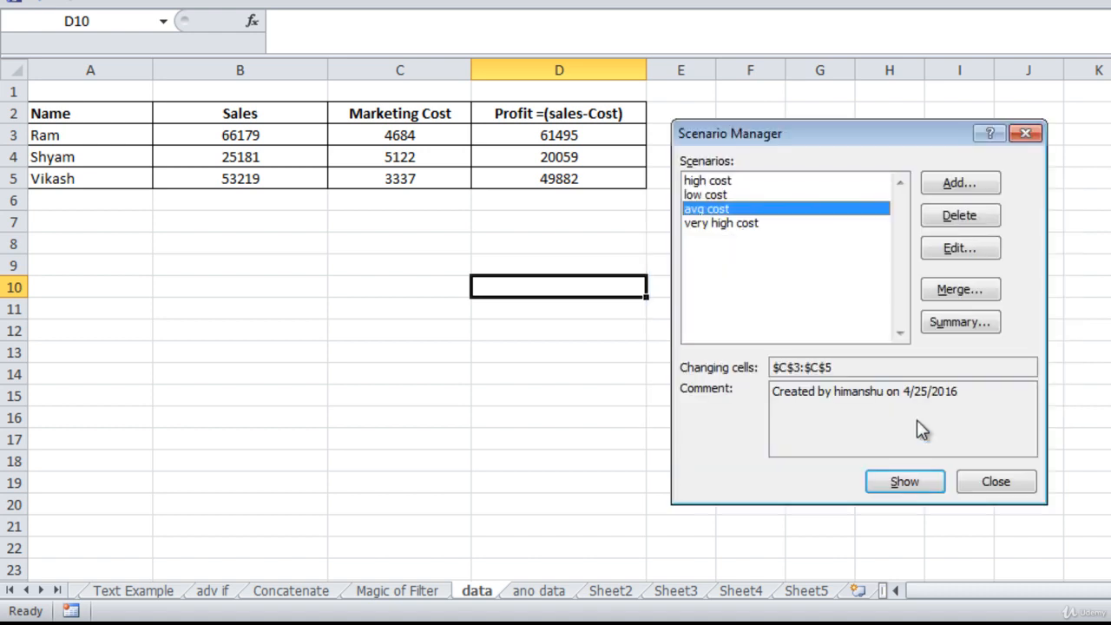
Show the very high cost scenario in the data sheet, and close the Scenario Manager
{"action": "left_click", "coordinate": [698, 227]}
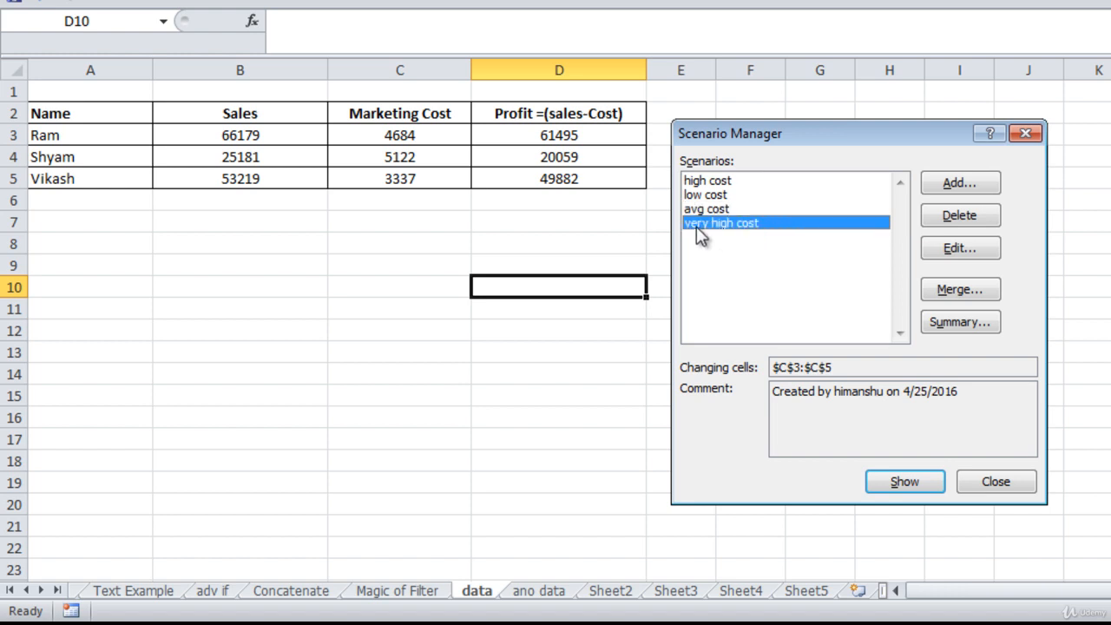
{"action": "double_click", "coordinate": [697, 228]}
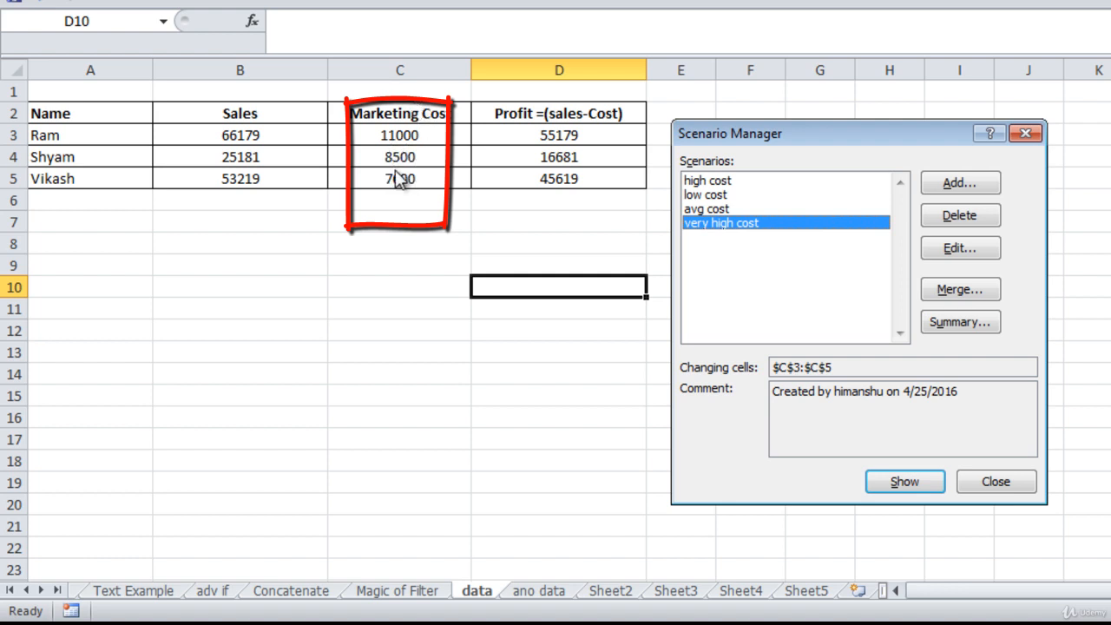
{"action": "left_click", "coordinate": [1026, 133]}
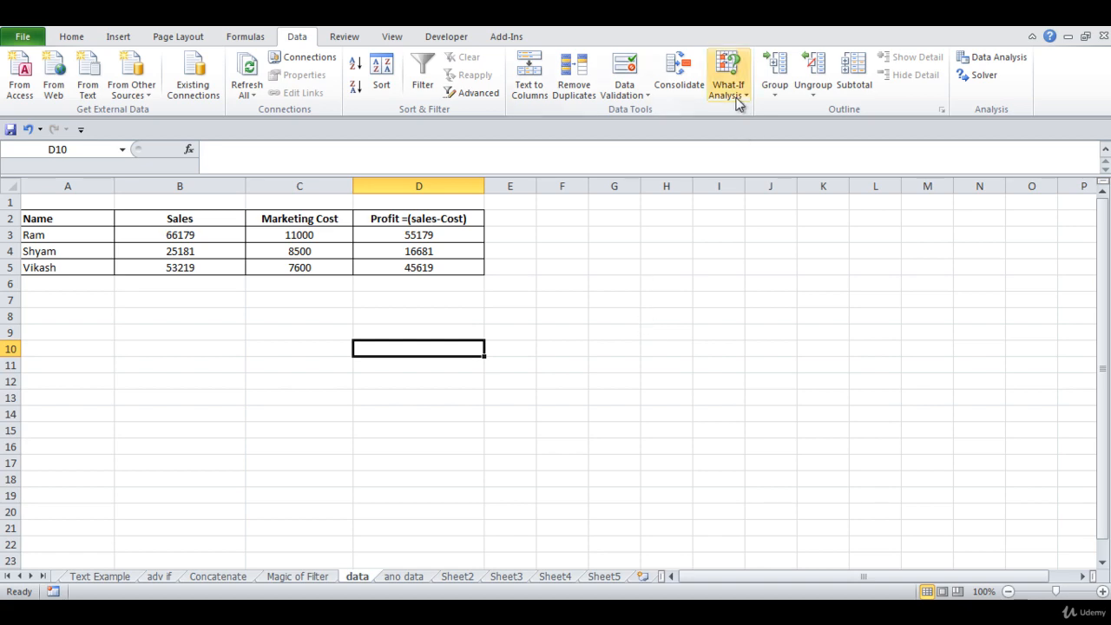
Create a scenario summary report of all the data sheet's scenarios with the result cells left empty
{"action": "left_click", "coordinate": [737, 101]}
{"action": "left_click", "coordinate": [747, 114]}
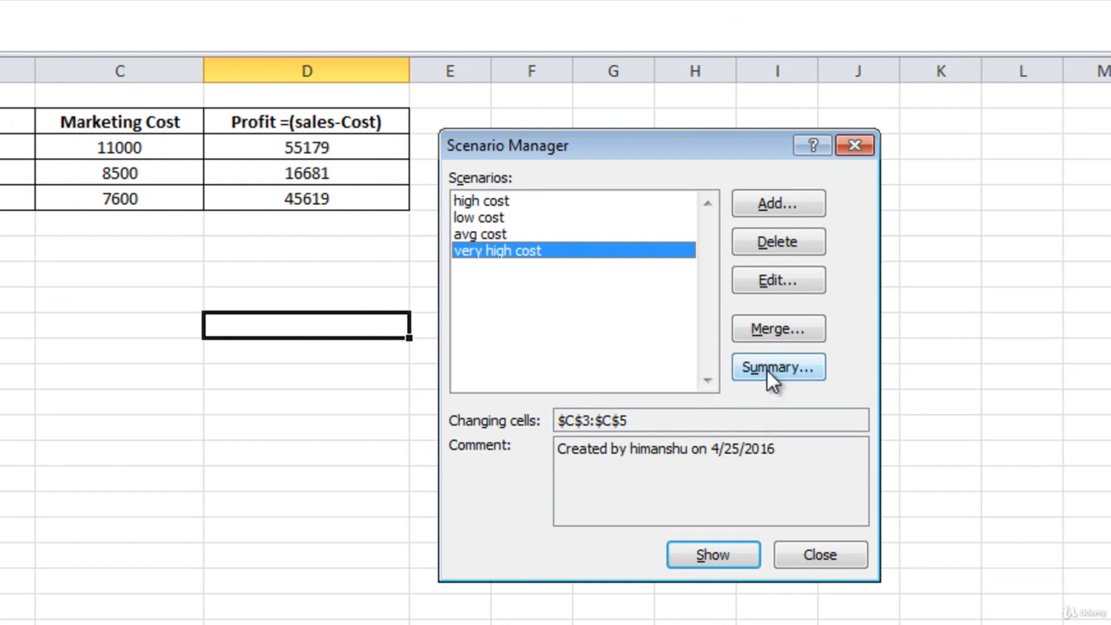
{"action": "left_click", "coordinate": [770, 368]}
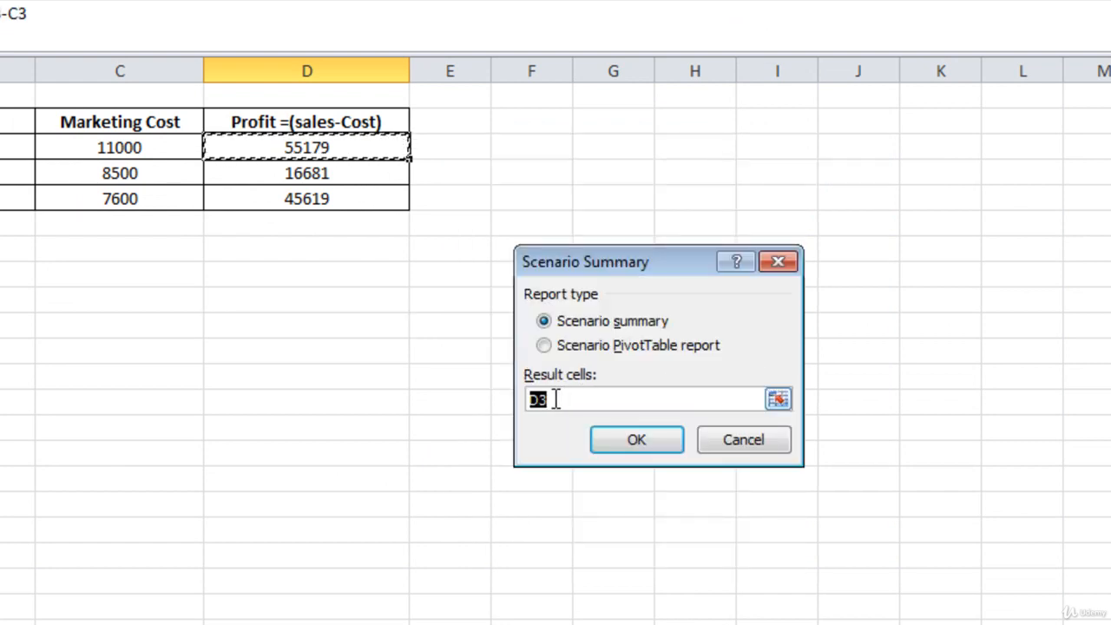
{"action": "key", "text": "BackSpace"}
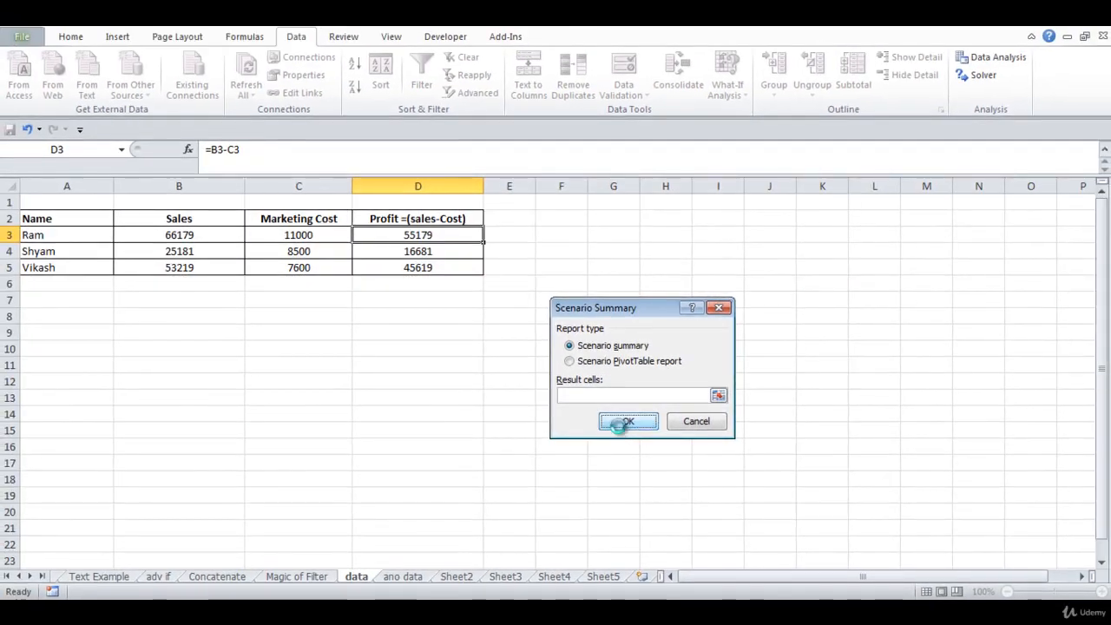
{"action": "left_click", "coordinate": [619, 430]}
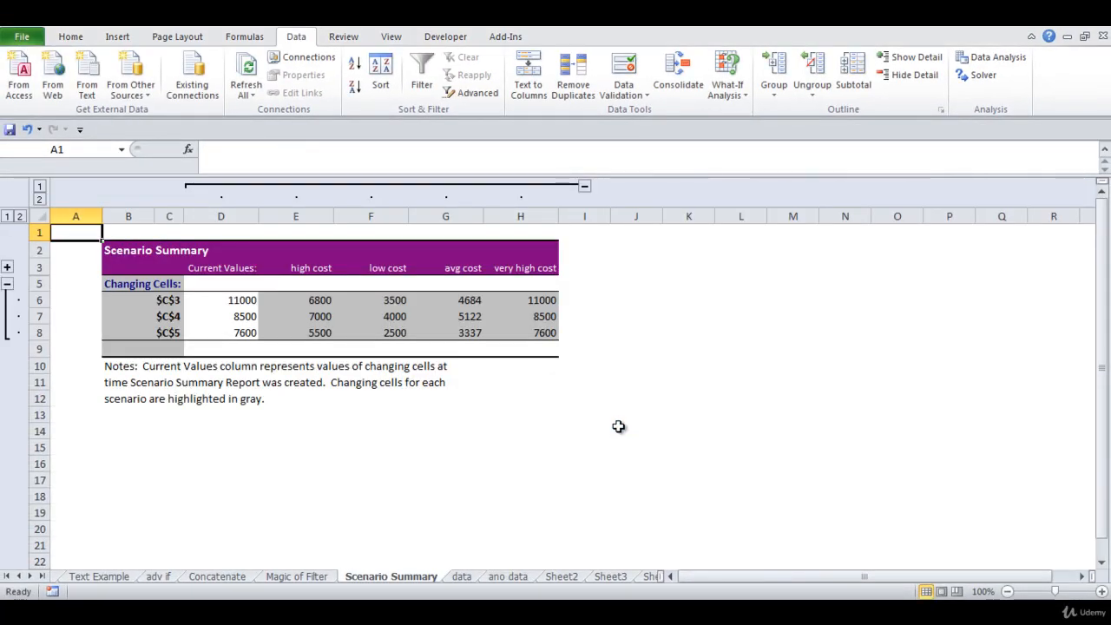